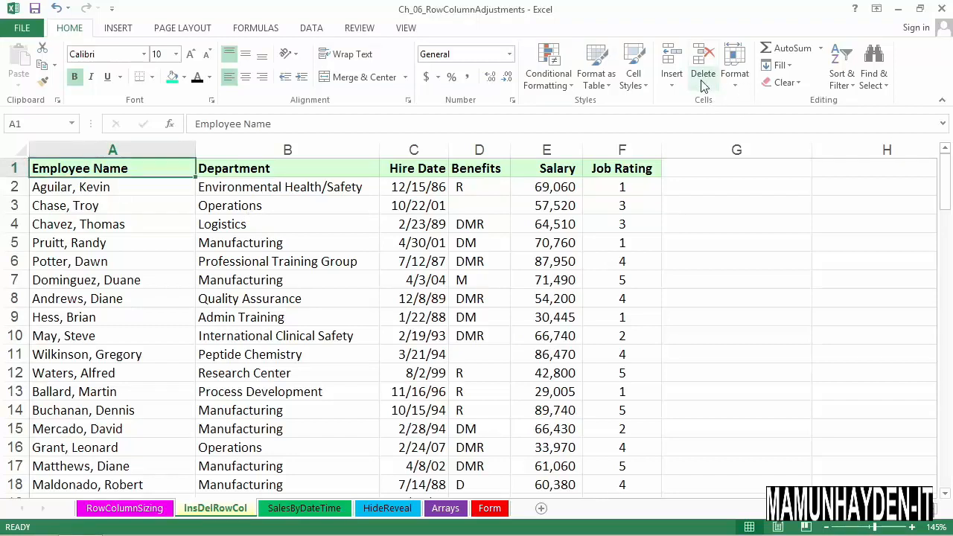
Insert a cell at A1, shifting the Employee Name column down, and undo the insertion
click(669, 55)
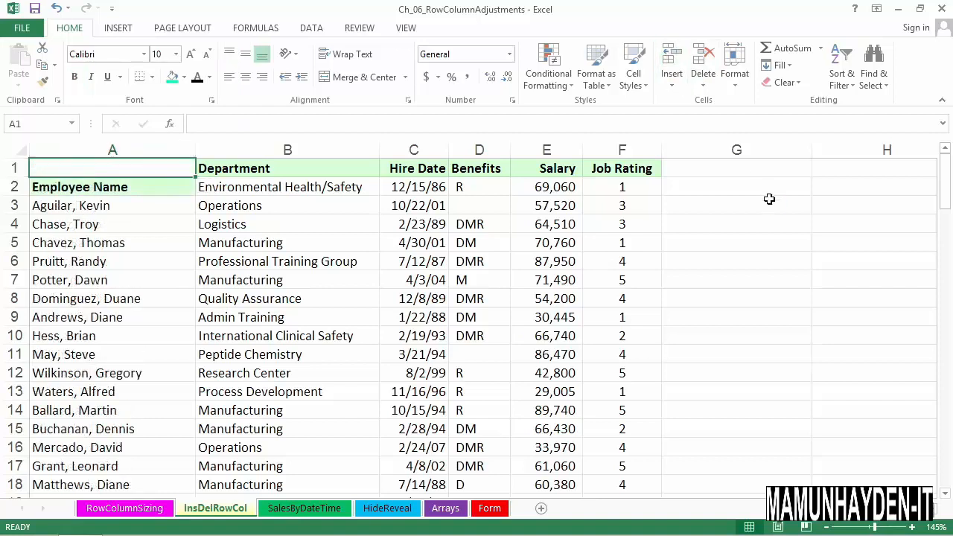
key(ctrl+z)
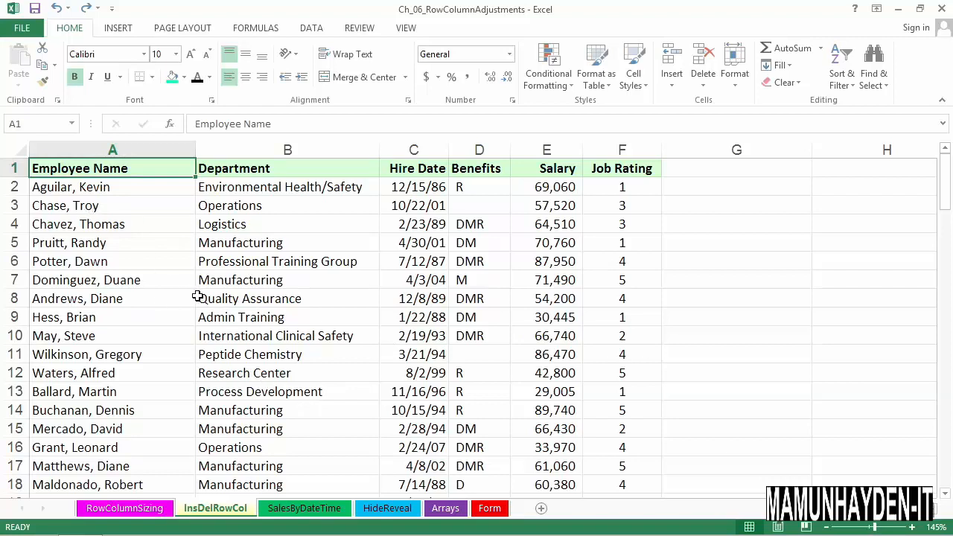
Sort the employee list by Department in ascending order
click(263, 229)
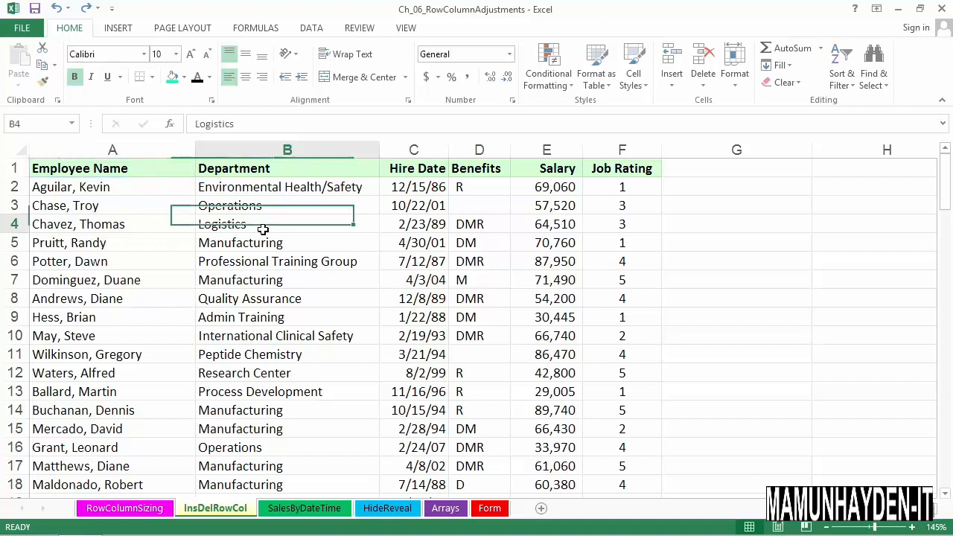
click(311, 29)
click(333, 54)
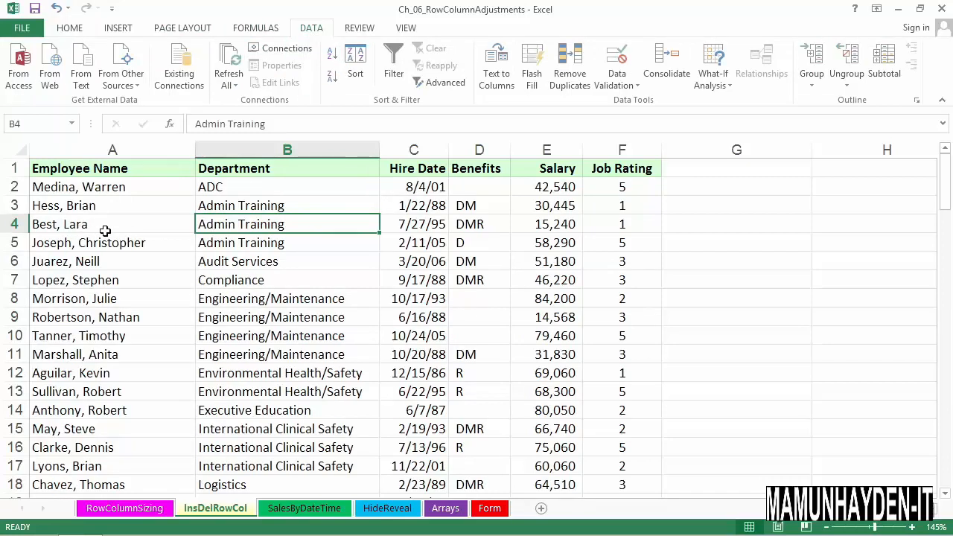
Insert a blank row across the whole sheet at row 5, inside the Admin Training entries
click(22, 243)
right_click(22, 243)
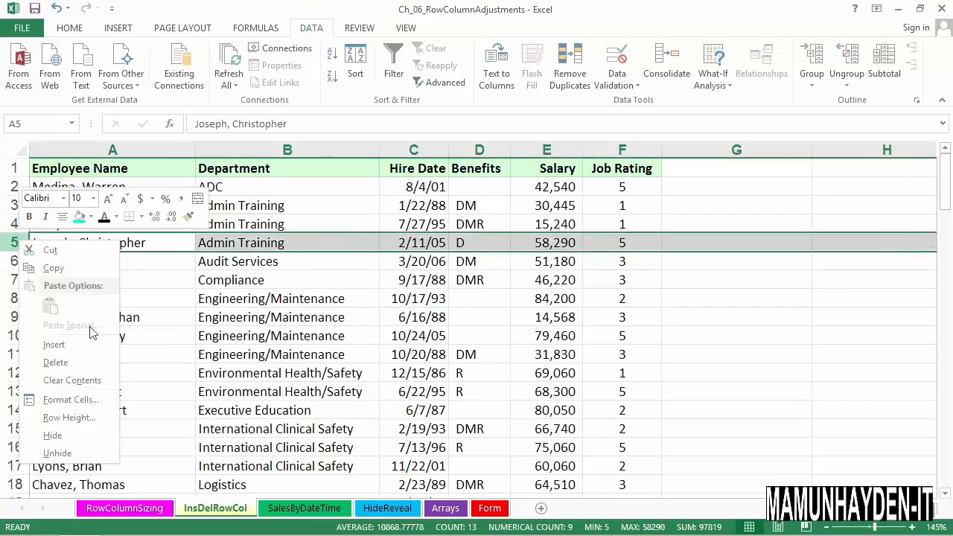
click(53, 347)
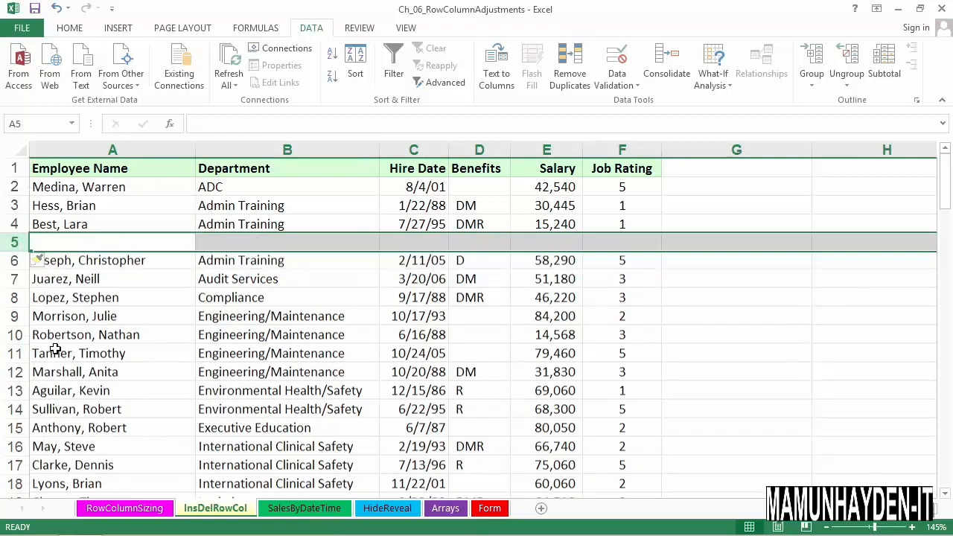
click(214, 337)
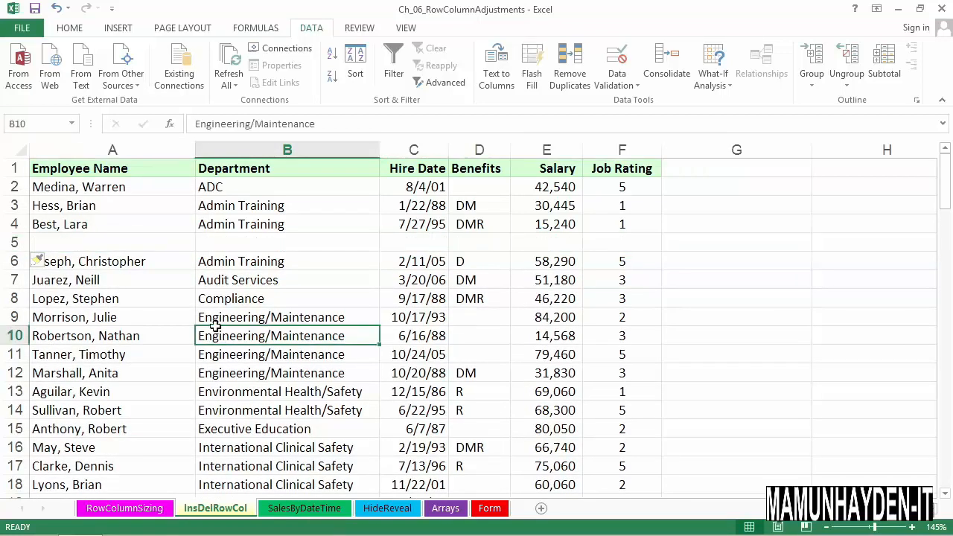
click(164, 251)
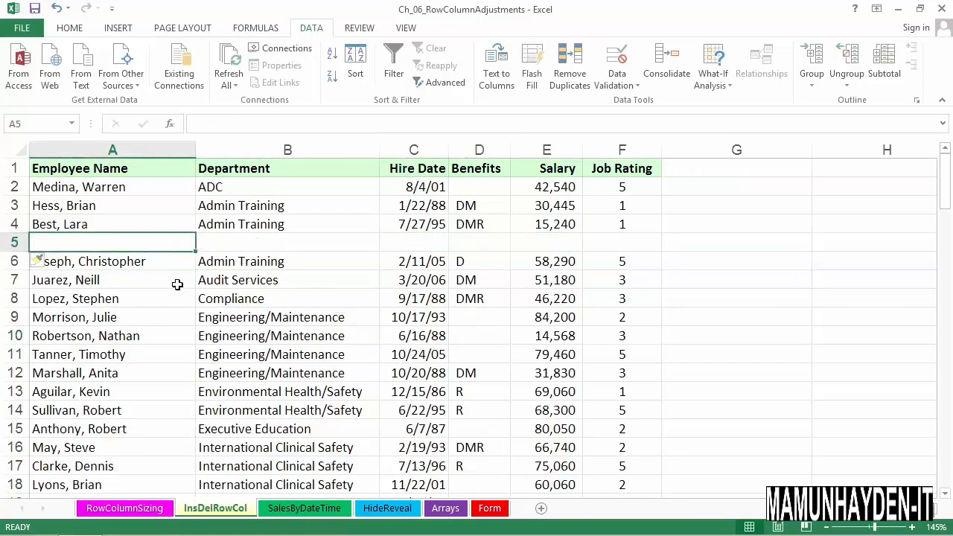
Check the monthly profits table beside the employee list, and remove the blank row 5 from the sheet
scroll(177, 284, down, 2)
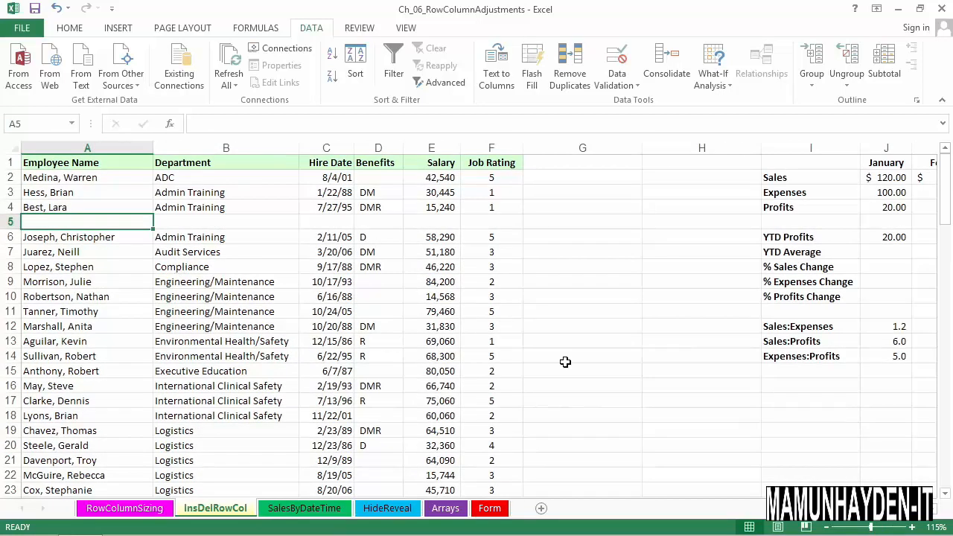
scroll(479, 320, right, 4)
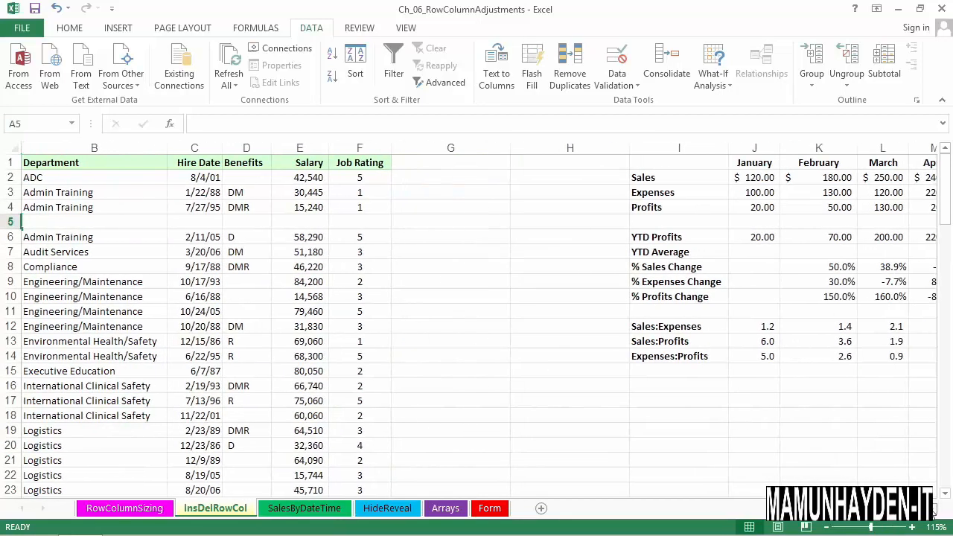
scroll(610, 347, right, 2)
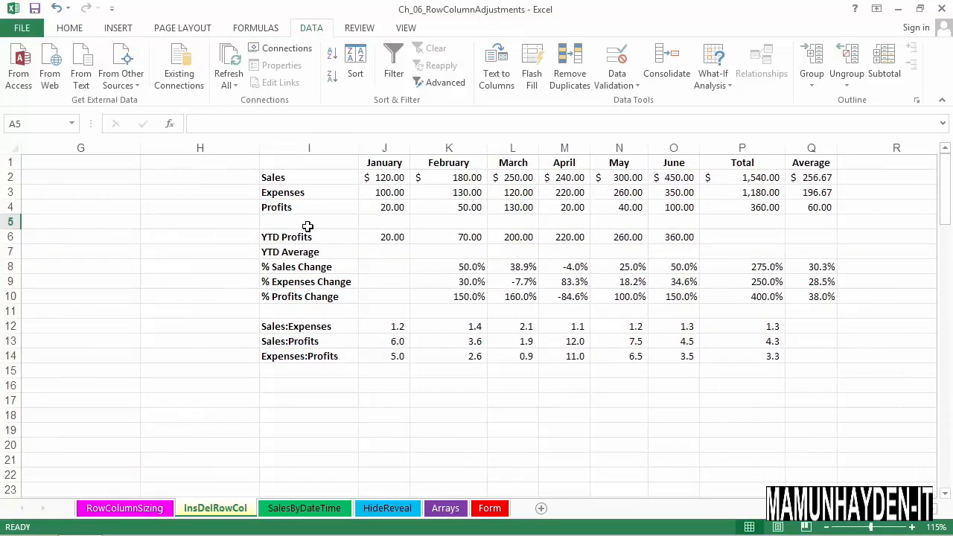
click(890, 509)
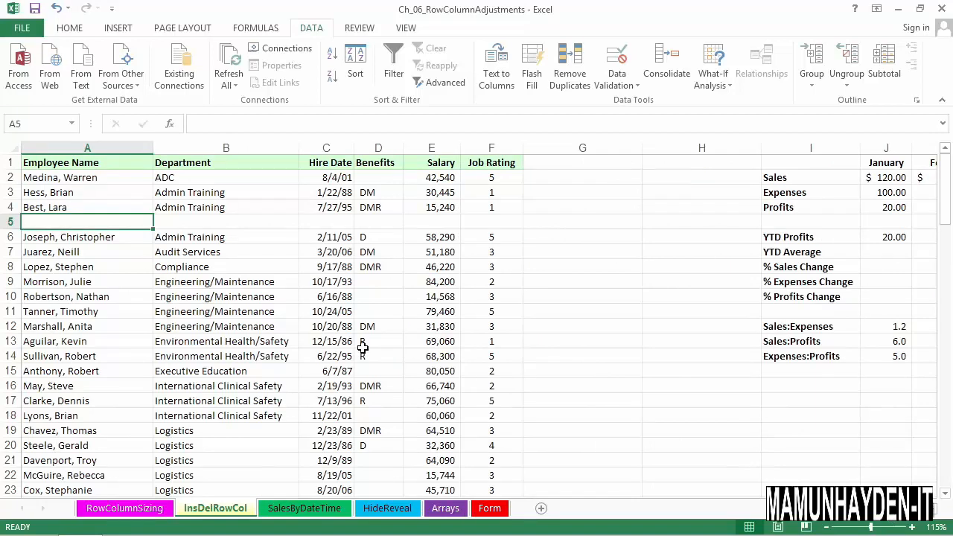
scroll(363, 347, up, 2)
key(shift+space)
key(ctrl+minus)
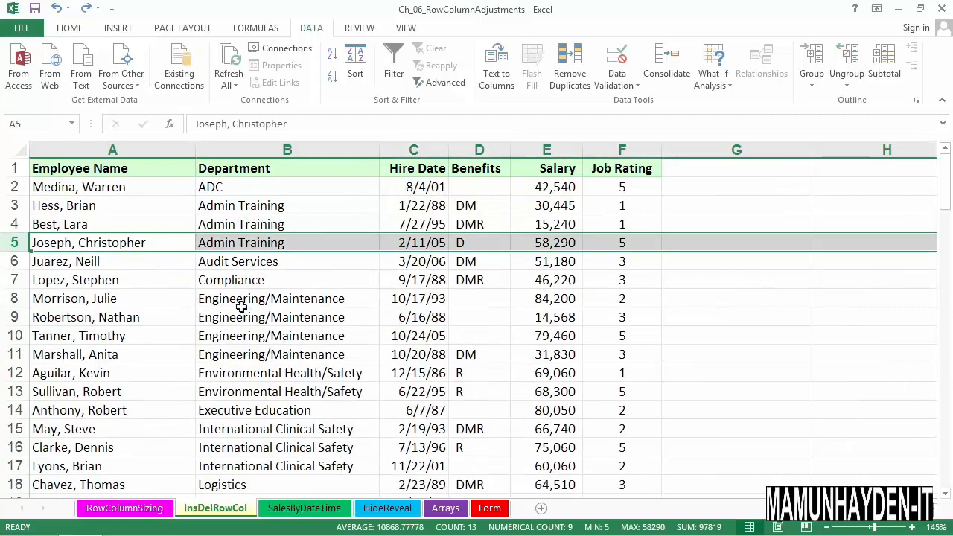
Insert blank cells at A5:F5 in the employee list only, shifting the existing cells down
scroll(248, 313, down, 2)
click(814, 225)
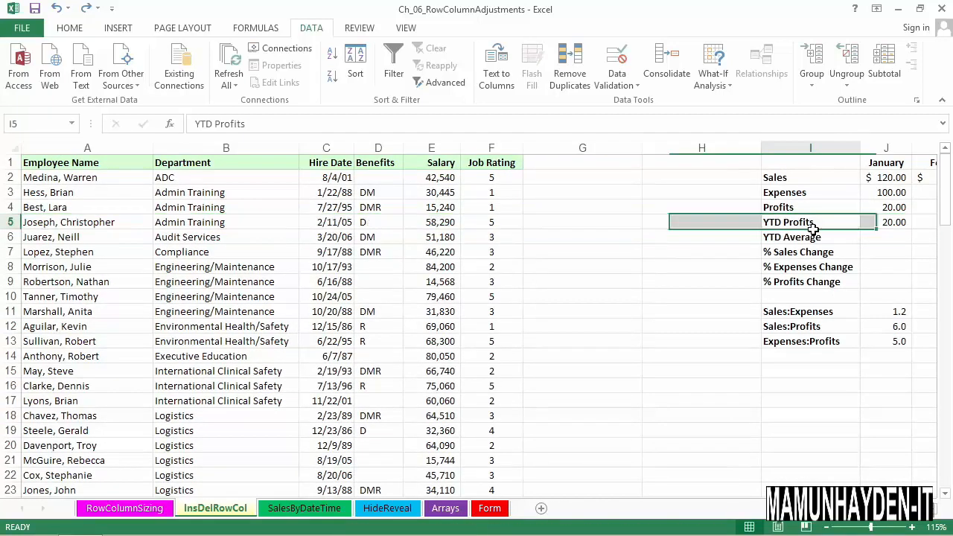
click(50, 227)
drag(57, 228, 483, 223)
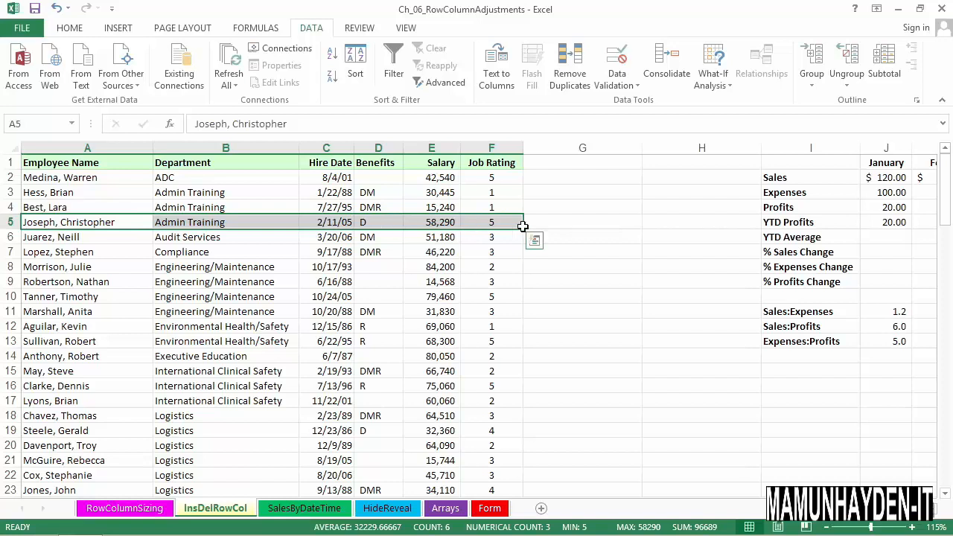
right_click(479, 227)
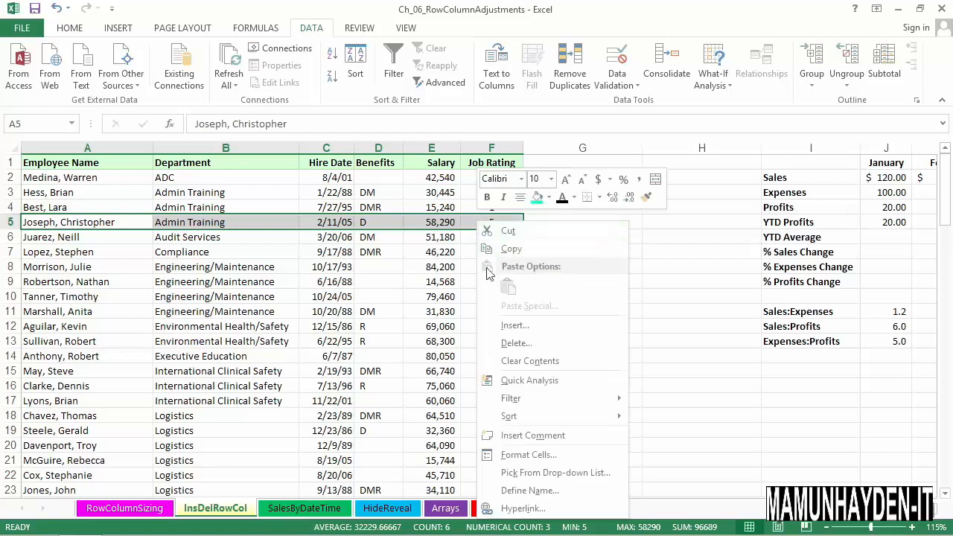
click(517, 327)
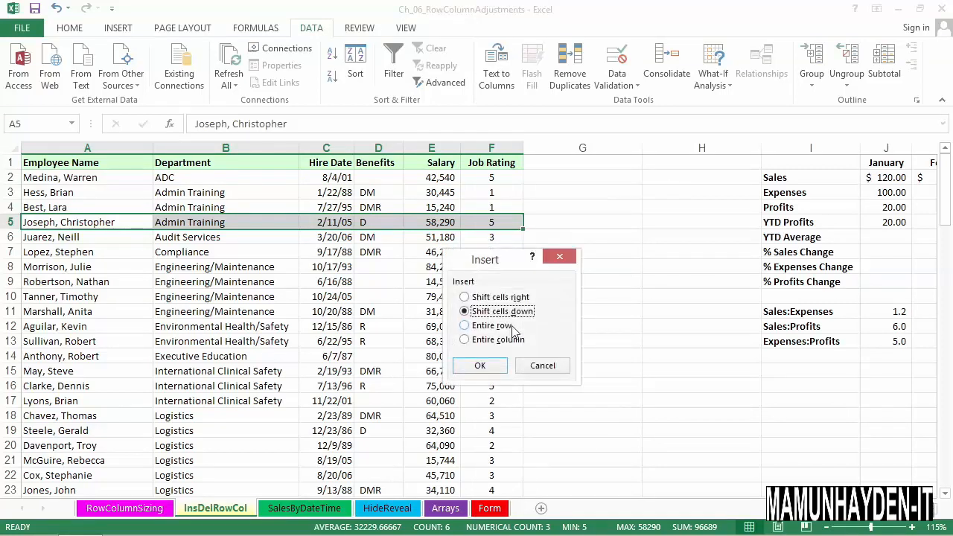
click(481, 366)
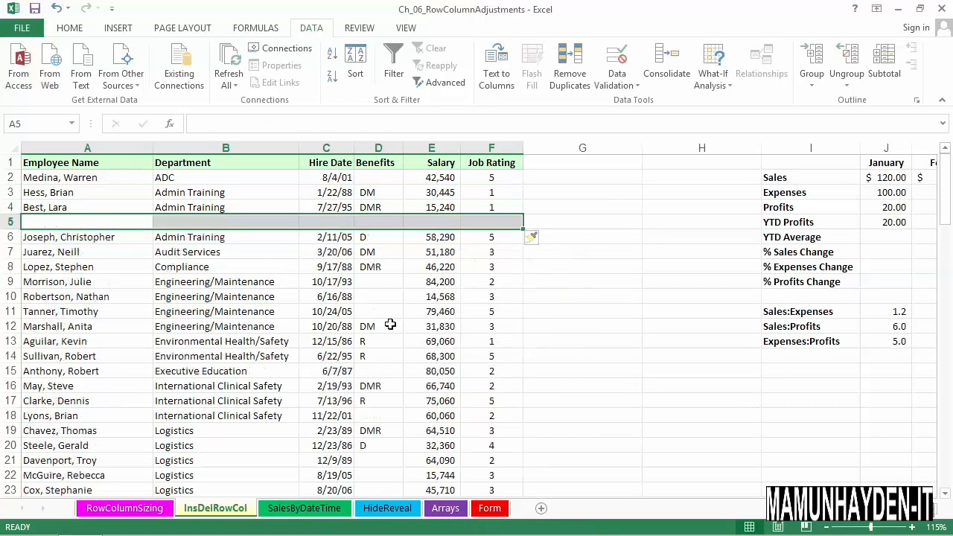
drag(118, 222, 480, 227)
click(447, 313)
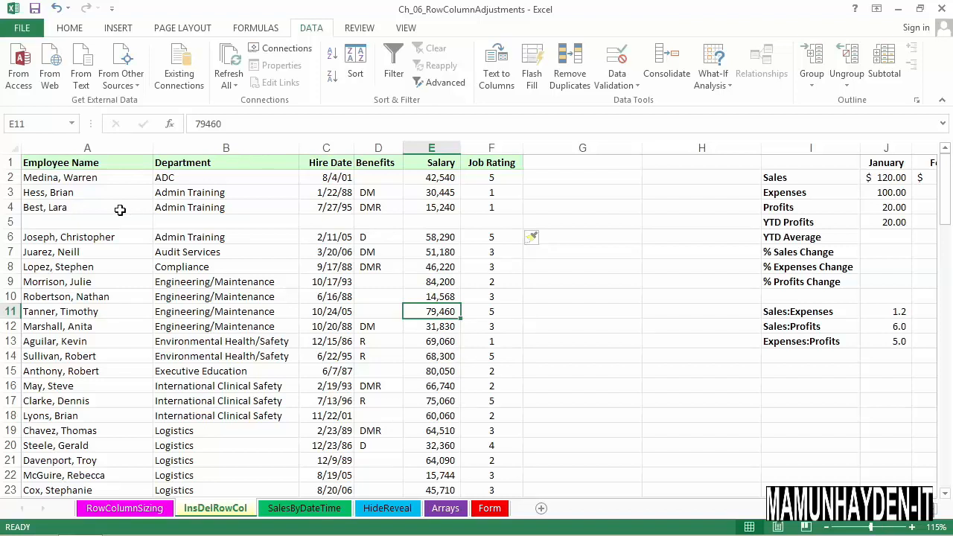
Delete the blank cells A5:F5 from the employee list, shifting the cells below up
right_click(10, 222)
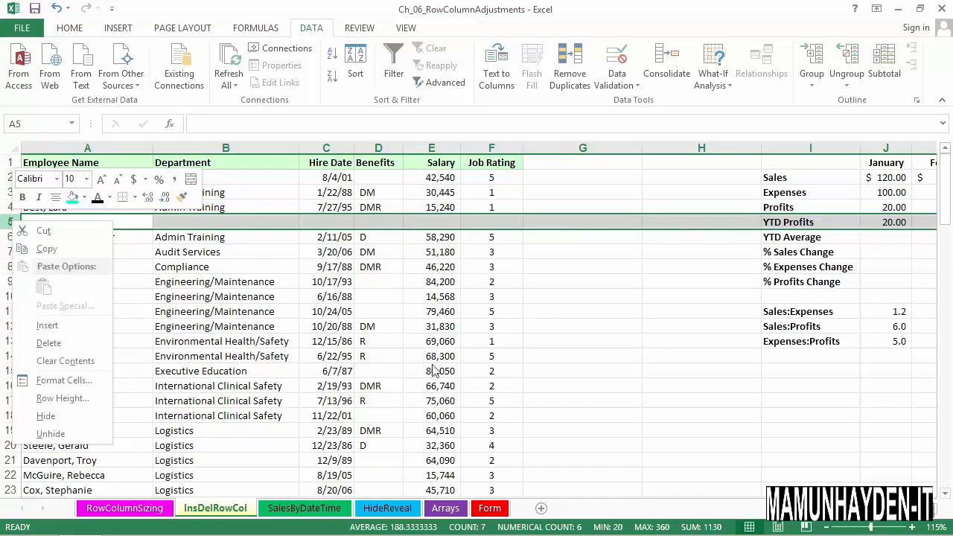
key(Escape)
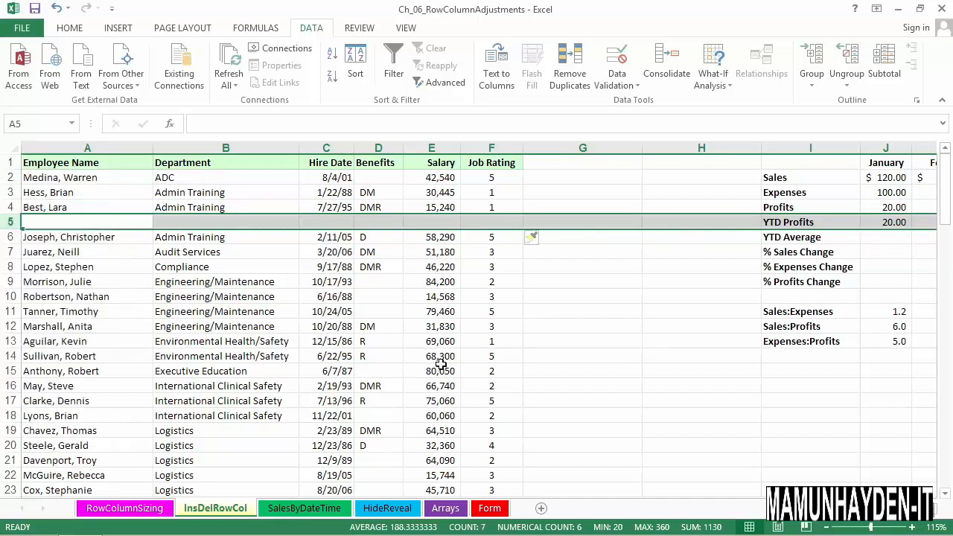
click(189, 315)
drag(53, 225, 487, 228)
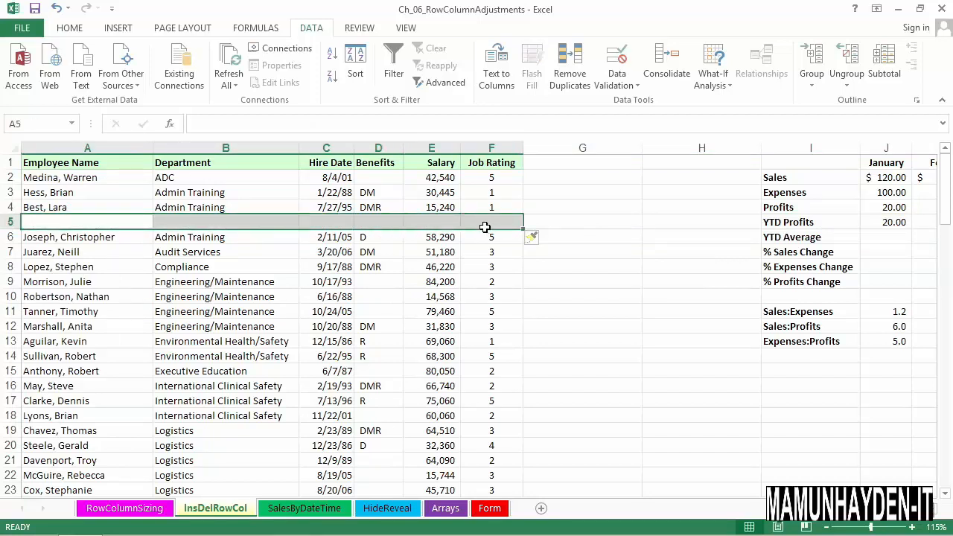
right_click(485, 227)
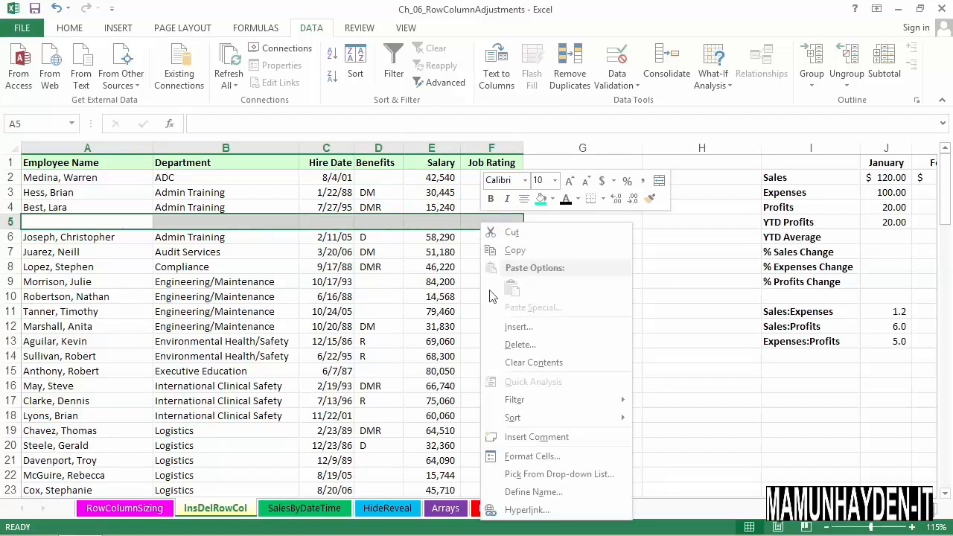
click(509, 346)
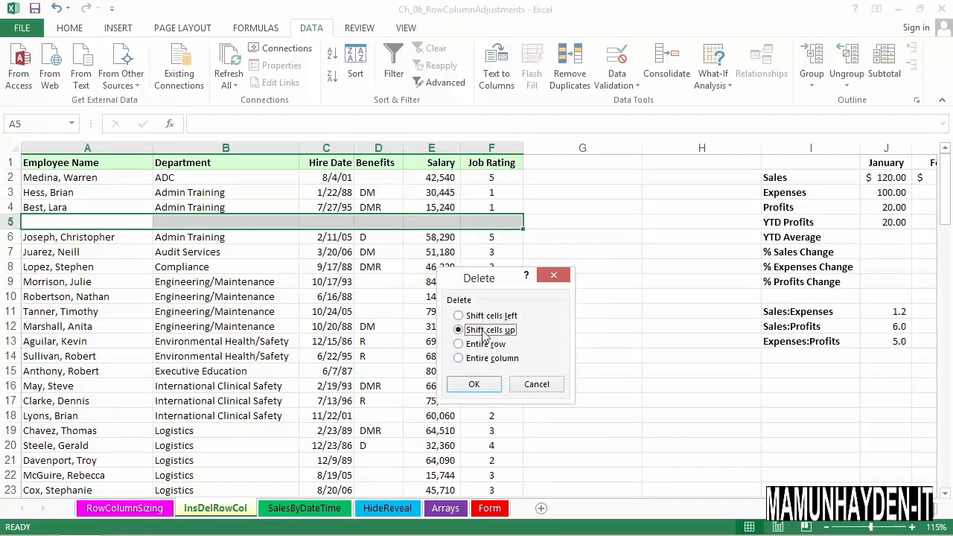
click(482, 385)
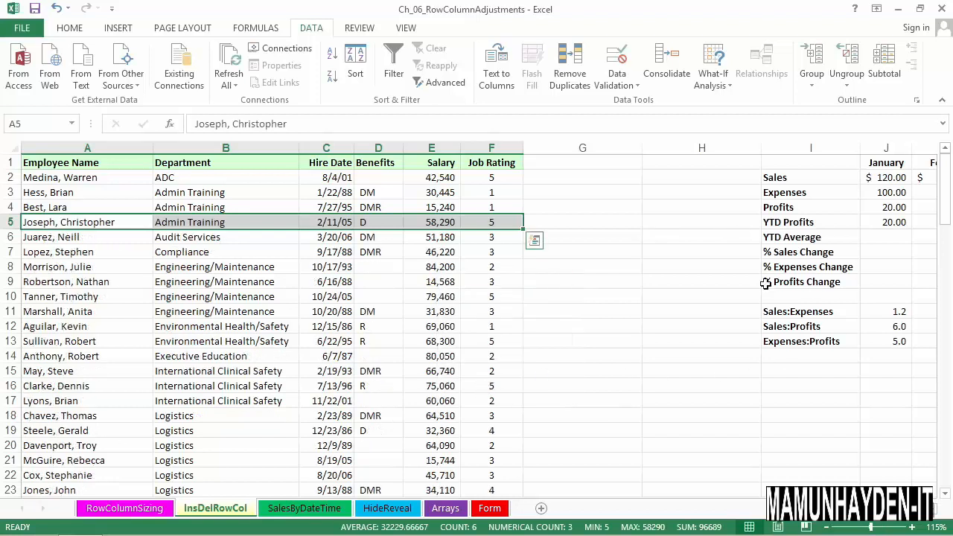
click(435, 257)
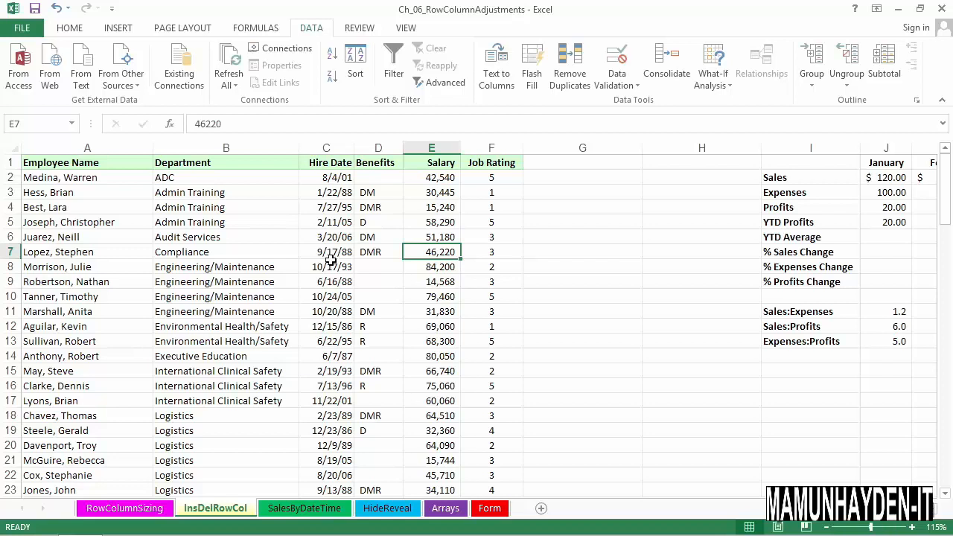
Insert a blank column before both the Hire Date and Salary columns in one operation
click(341, 150)
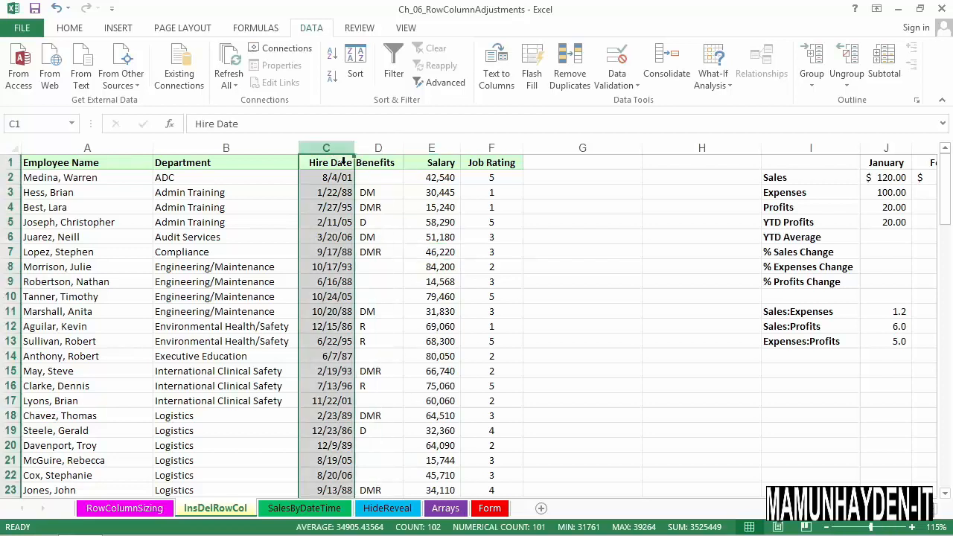
ctrl+click(442, 152)
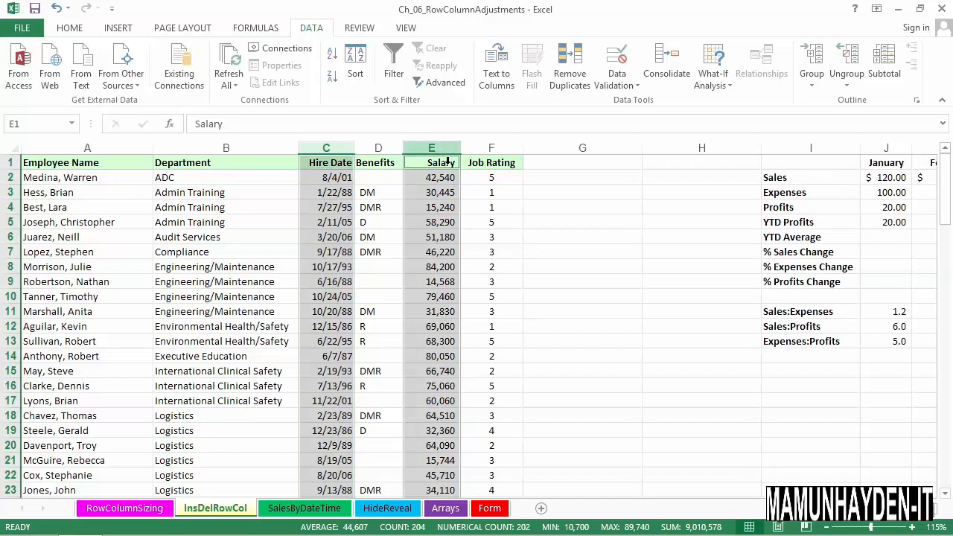
right_click(447, 161)
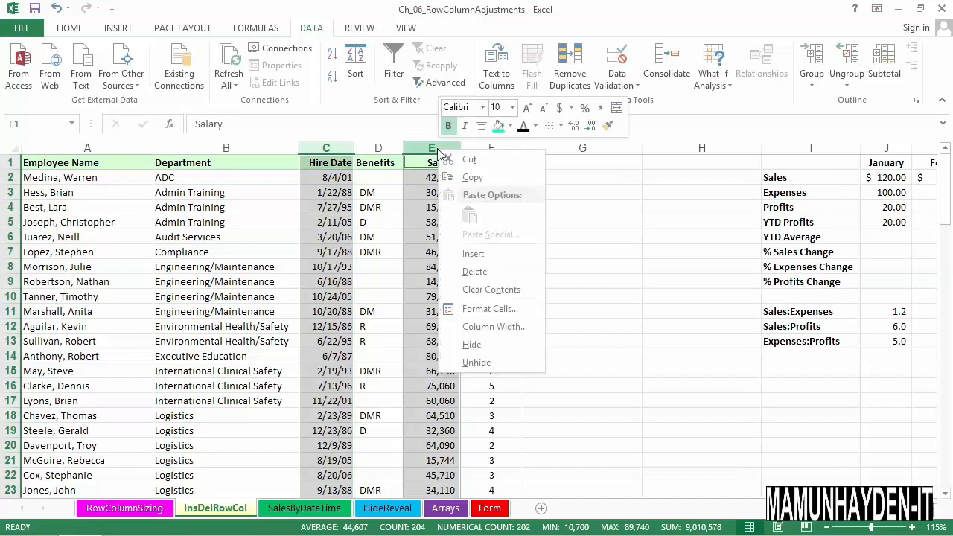
click(473, 254)
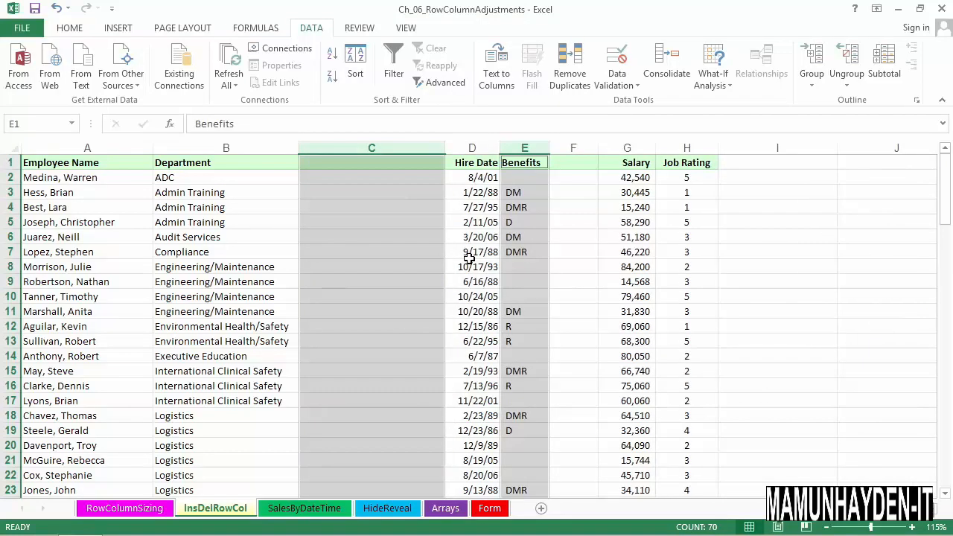
click(573, 283)
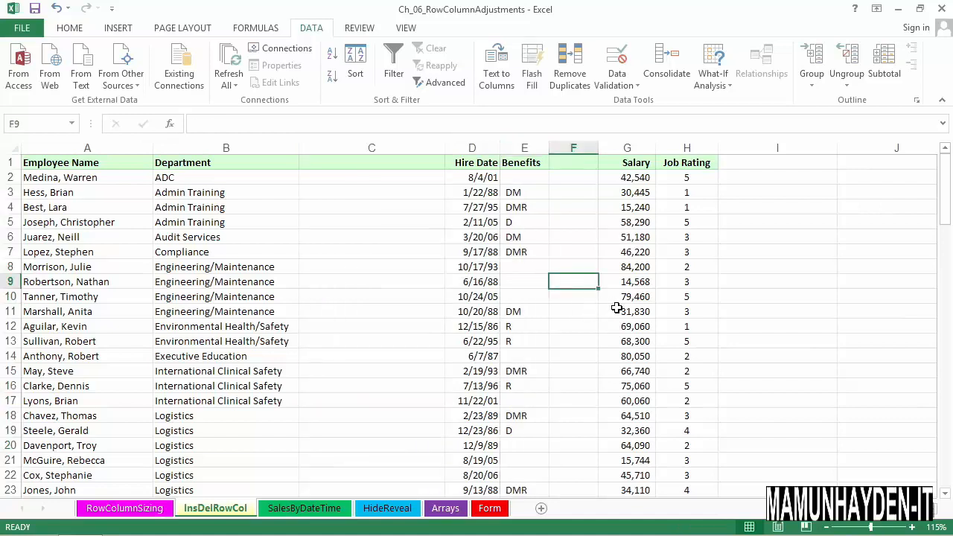
click(639, 281)
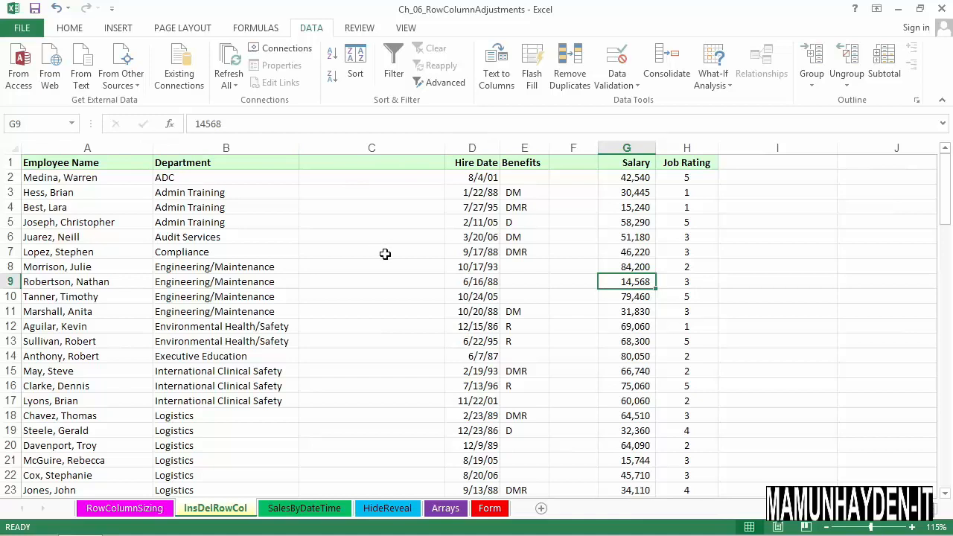
Delete the blank columns C and F together from the employee list
click(398, 161)
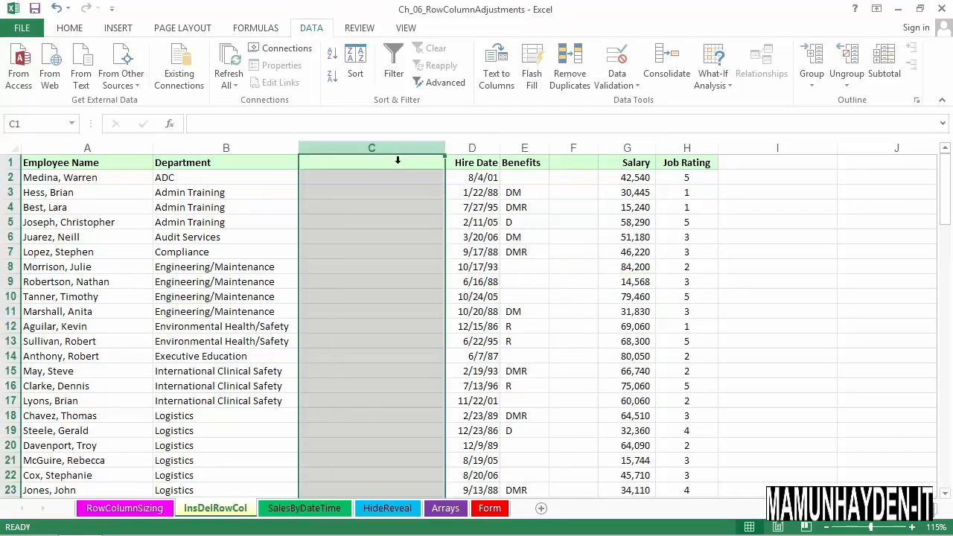
ctrl+click(579, 161)
right_click(580, 162)
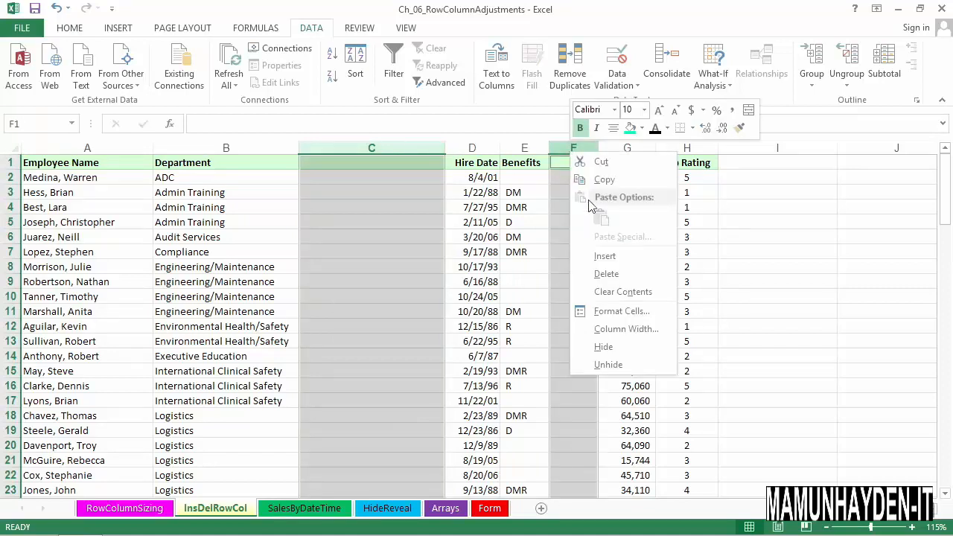
click(601, 277)
click(385, 250)
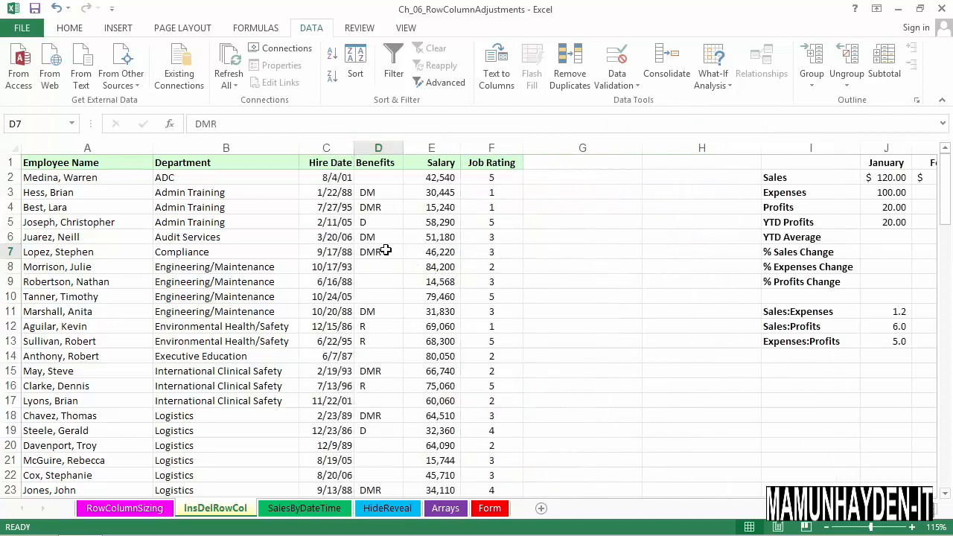
Move the whole Benefits column between the Department and Hire Date columns, shifting Hire Date over without overwriting it
click(380, 152)
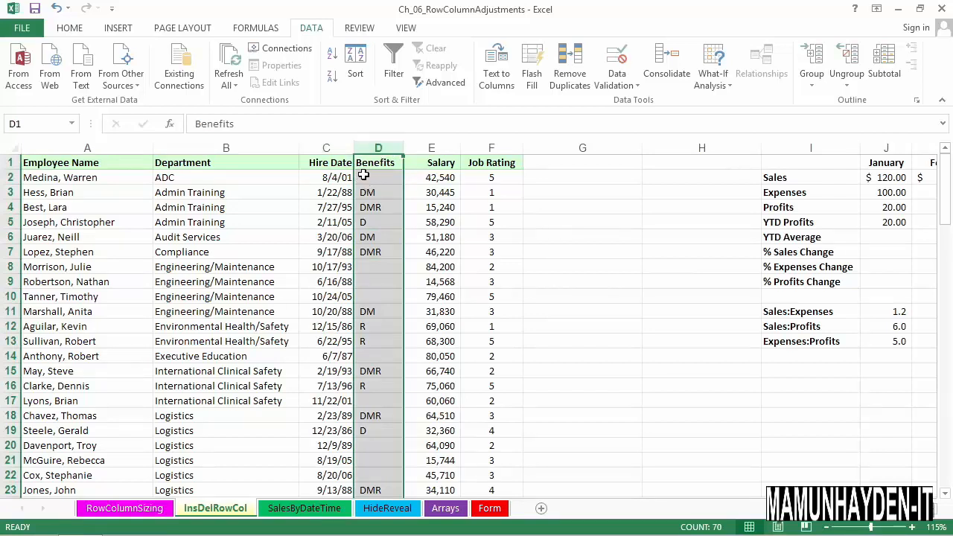
drag(355, 177, 313, 177)
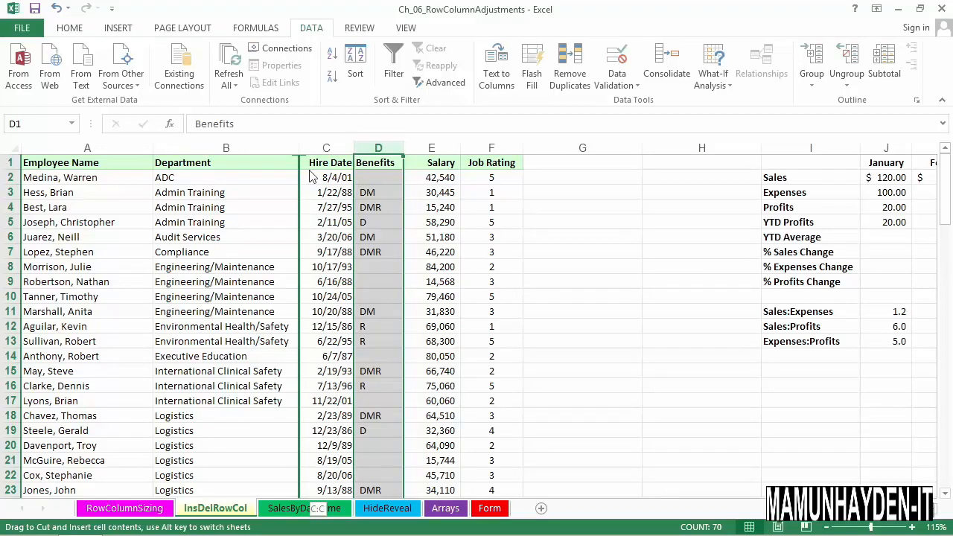
drag(310, 175, 310, 175)
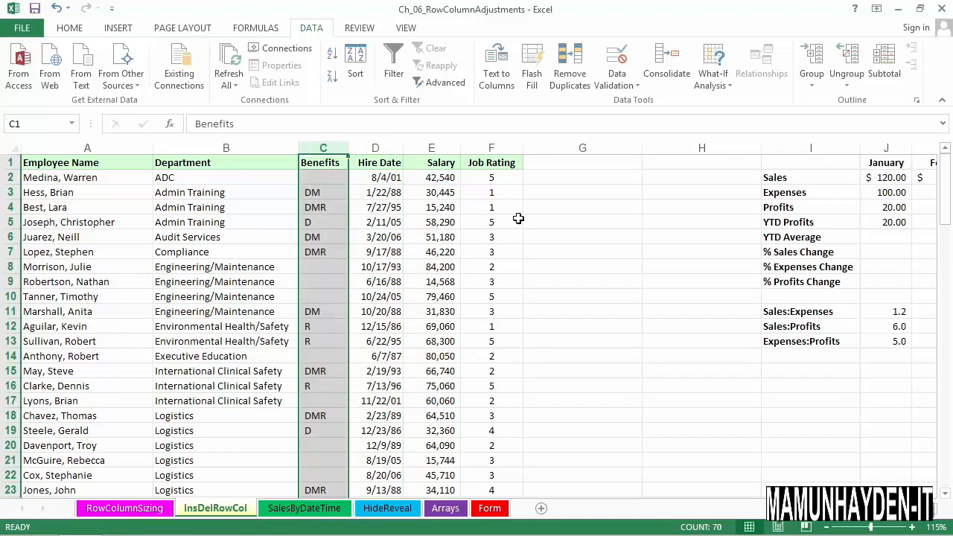
click(498, 170)
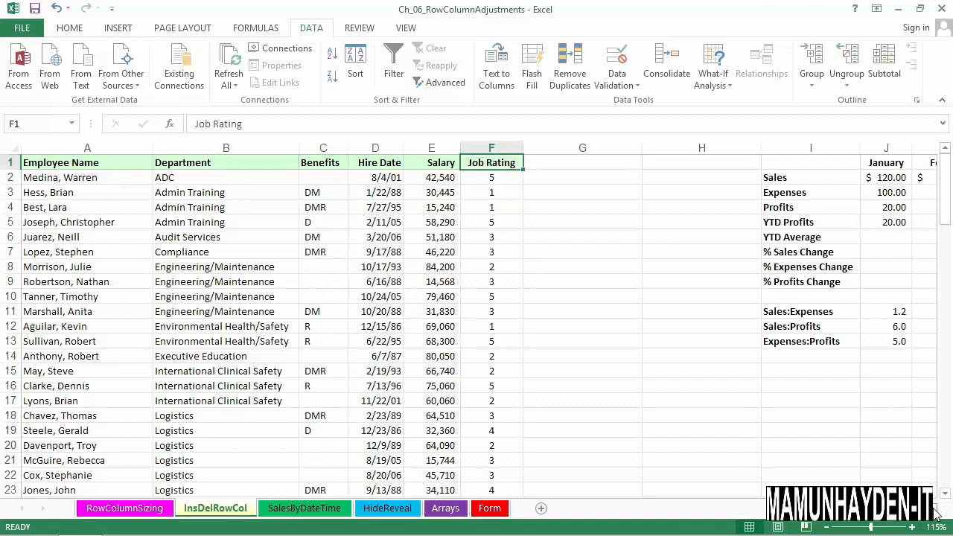
Try inserting blank cells at I2:Q13 in the monthly summary with the existing cells shifted down, and undo the insertion
scroll(936, 514, right, 7)
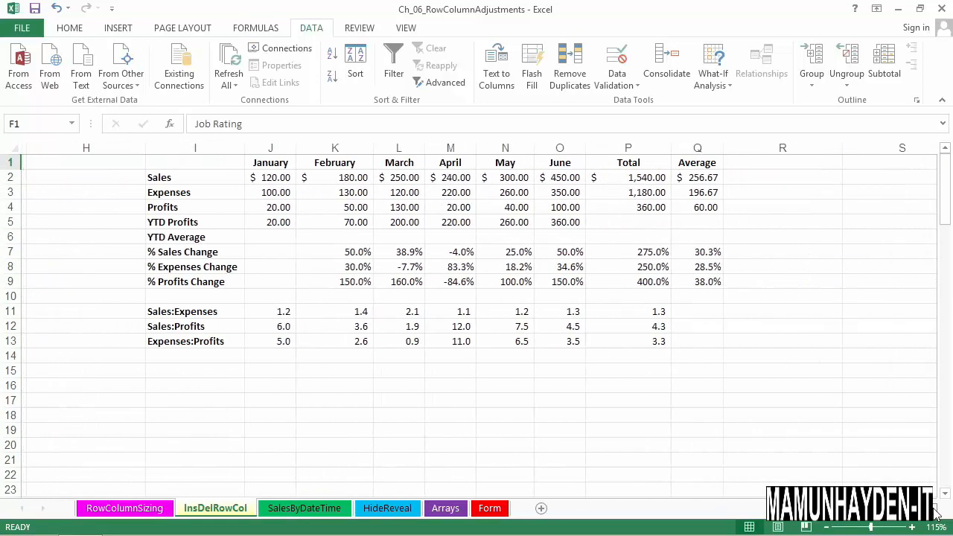
click(186, 184)
drag(186, 184, 710, 344)
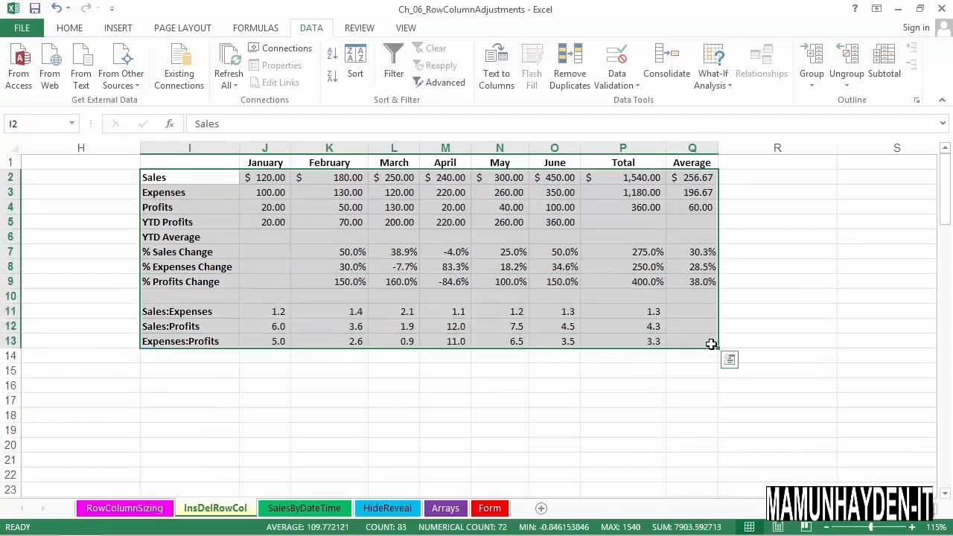
right_click(192, 213)
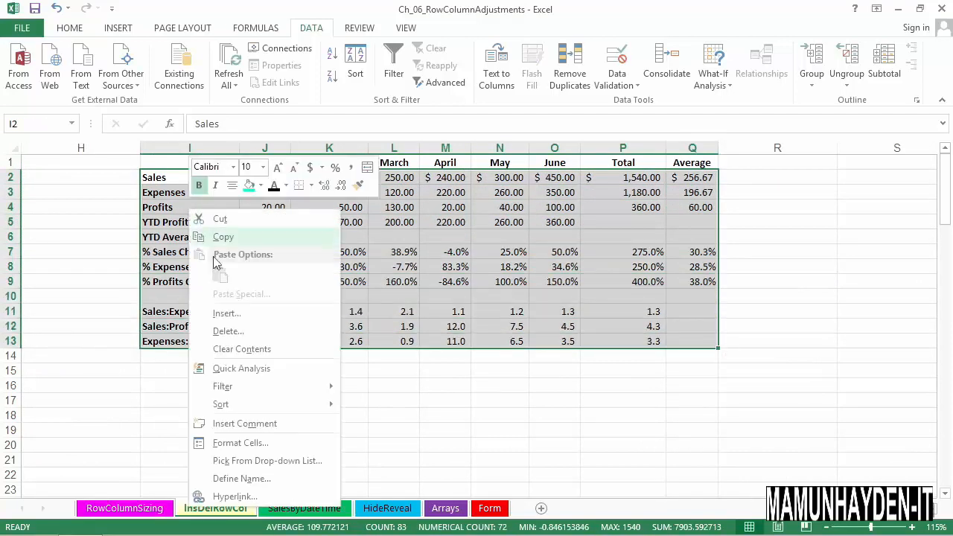
click(226, 314)
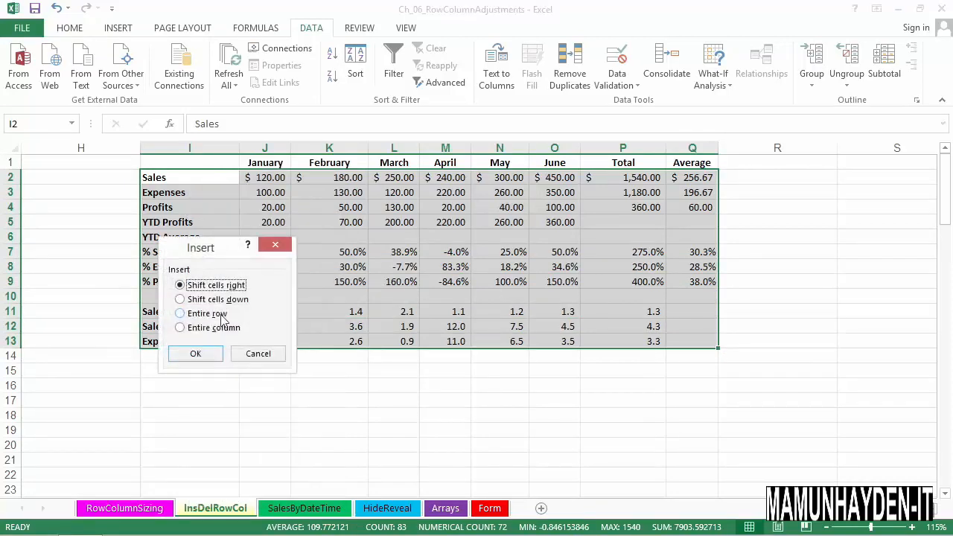
click(226, 300)
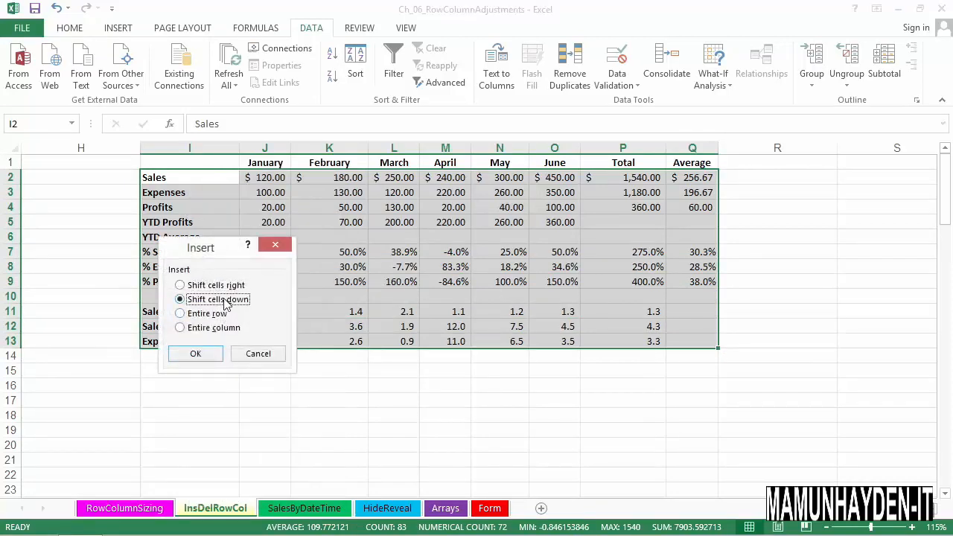
click(196, 354)
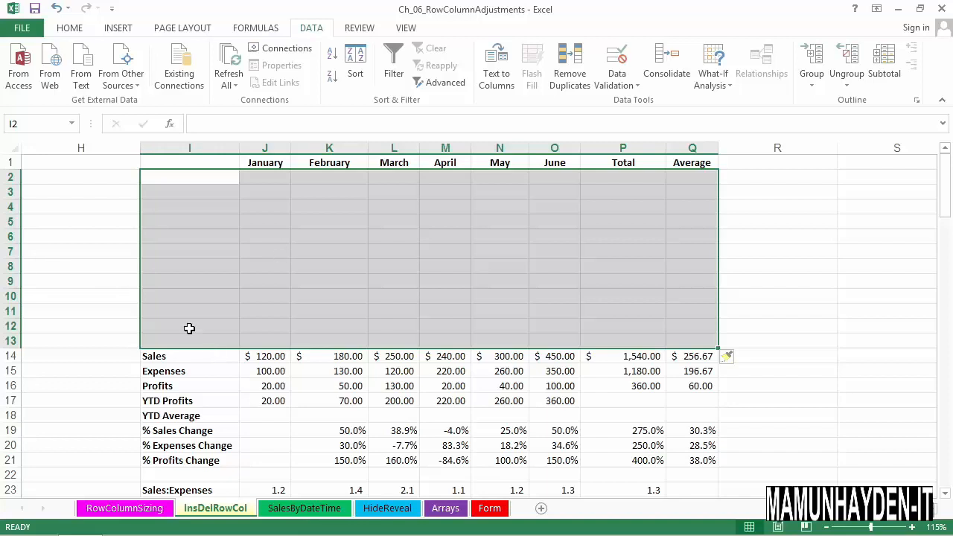
key(ctrl+z)
Try inserting blank cells at separately selected row ranges I3:Q5 and I7:Q9 in one operation, shifting cells down, and undo it
click(220, 199)
drag(219, 199, 696, 195)
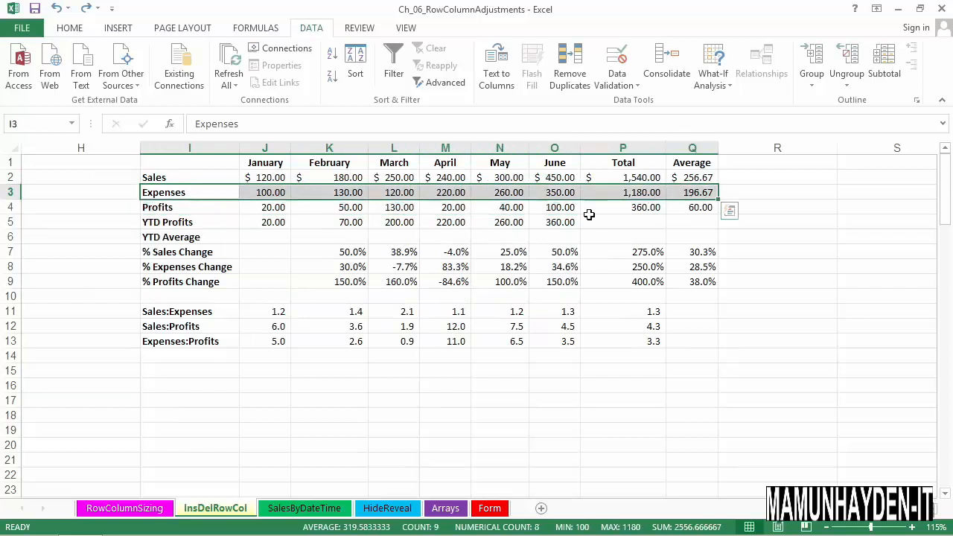
drag(183, 212, 696, 211)
drag(206, 226, 680, 228)
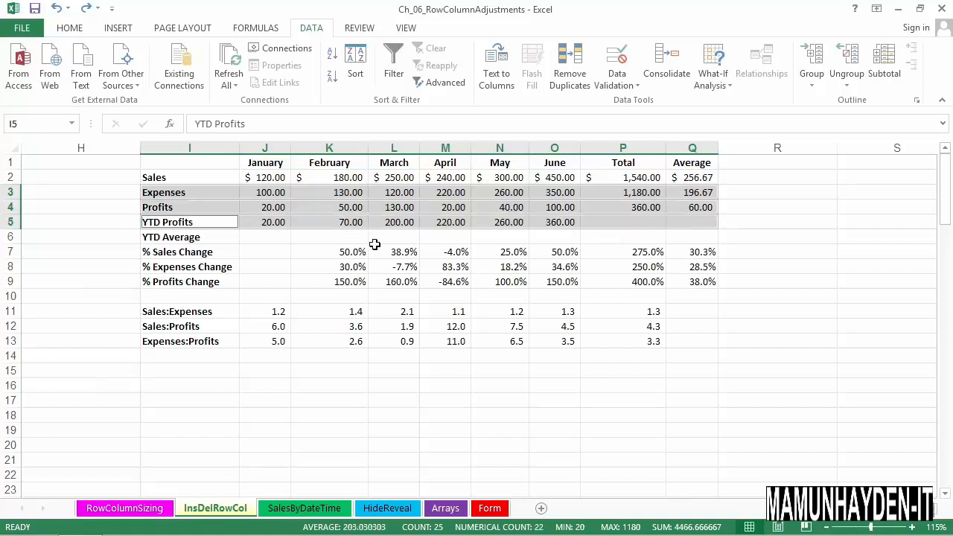
drag(196, 251, 687, 255)
ctrl+click(236, 272)
drag(236, 272, 702, 266)
drag(237, 285, 685, 291)
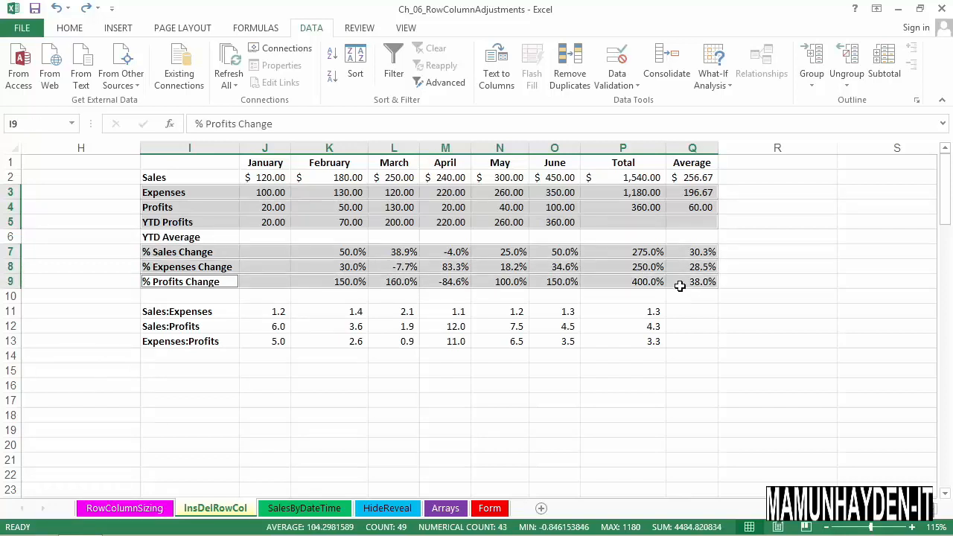
right_click(679, 288)
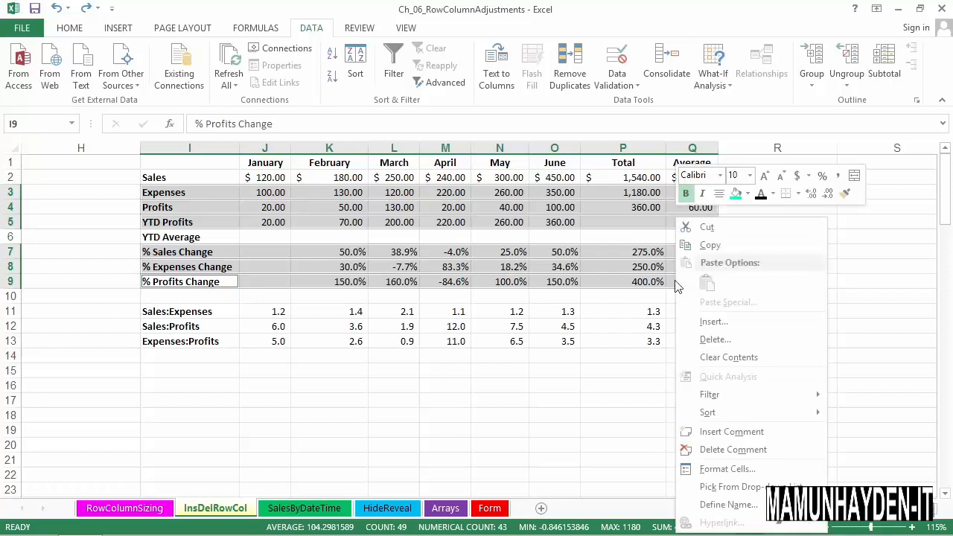
click(704, 322)
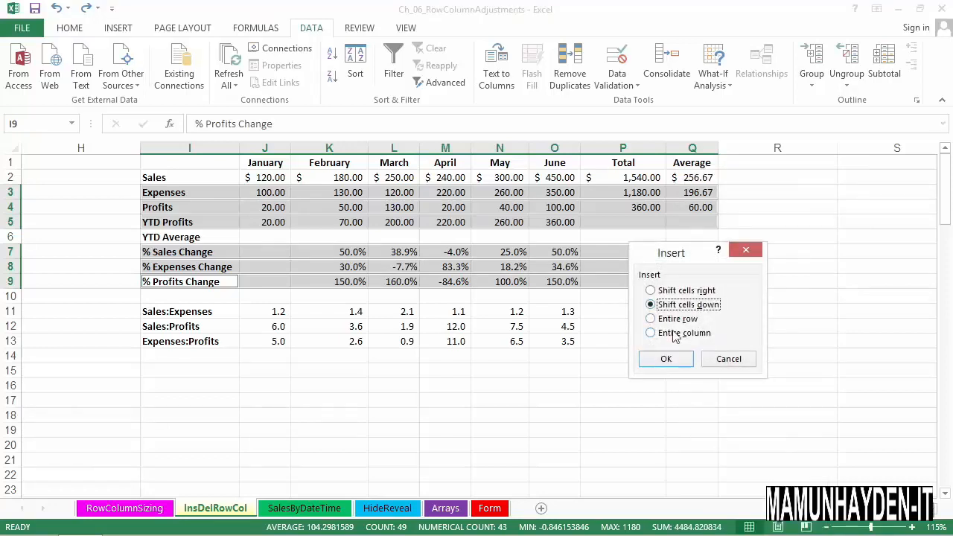
click(666, 359)
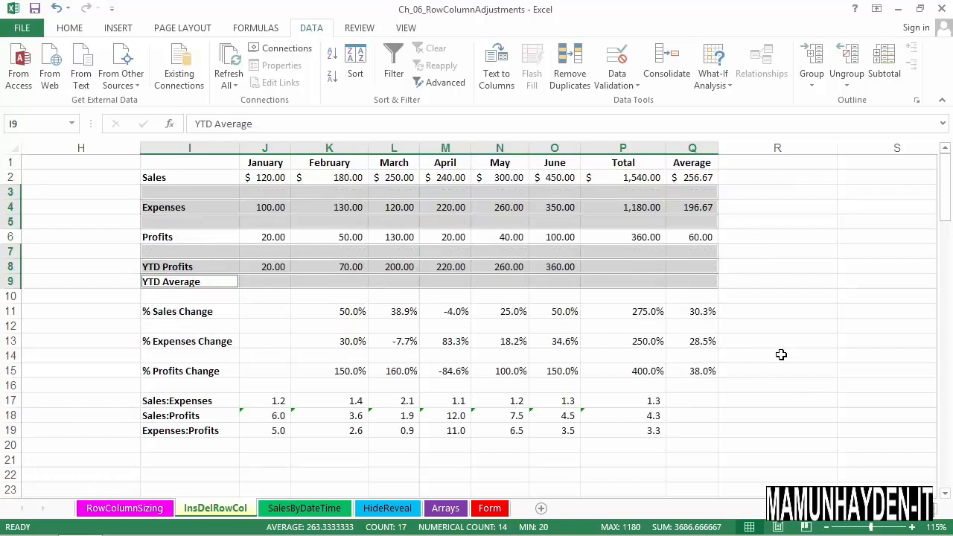
click(775, 344)
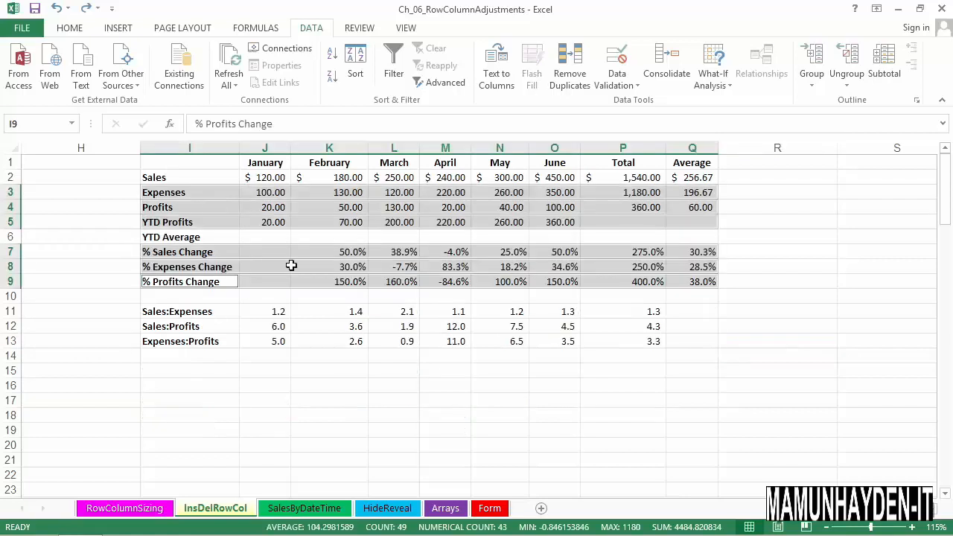
click(298, 297)
Add one blank worksheet directly before the InsDelRowCol sheet and another directly after it
drag(882, 509, 849, 510)
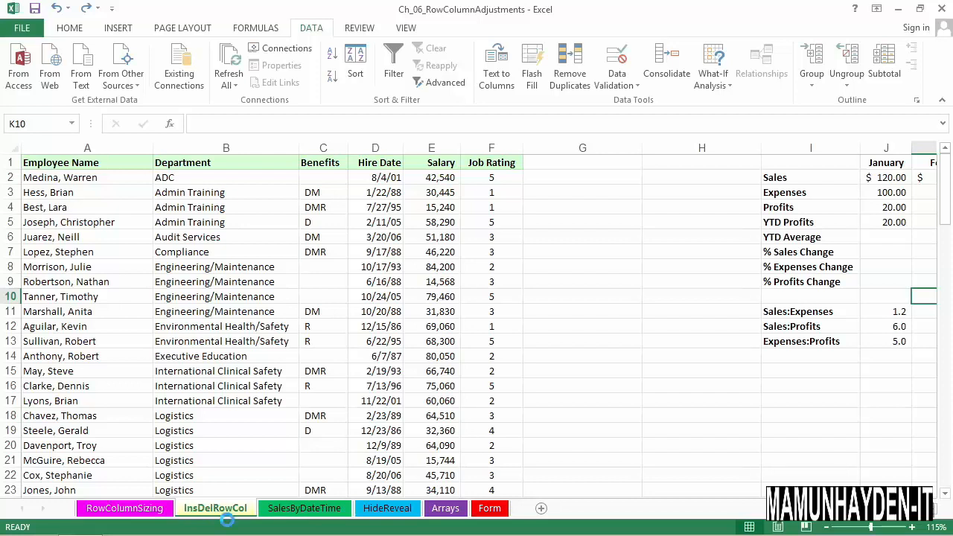
key(shift+F11)
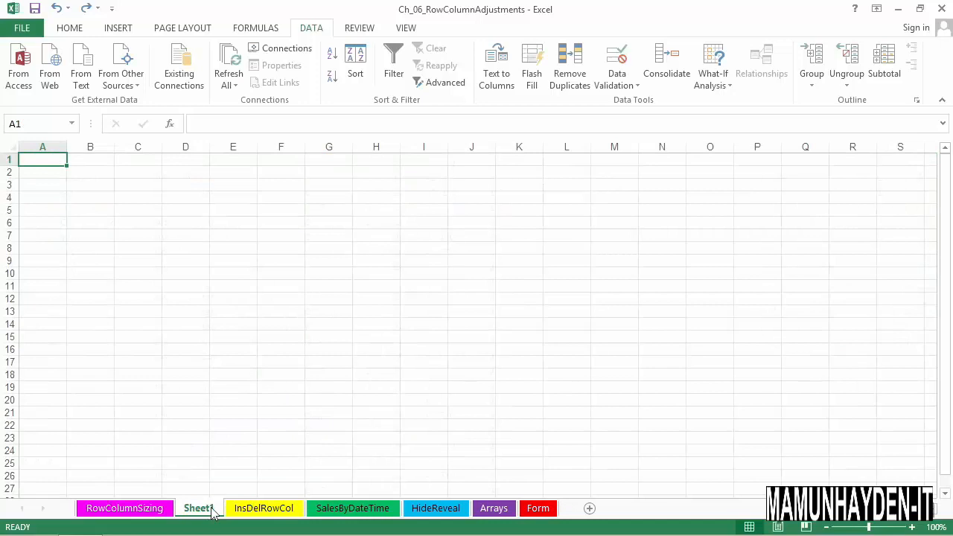
click(253, 517)
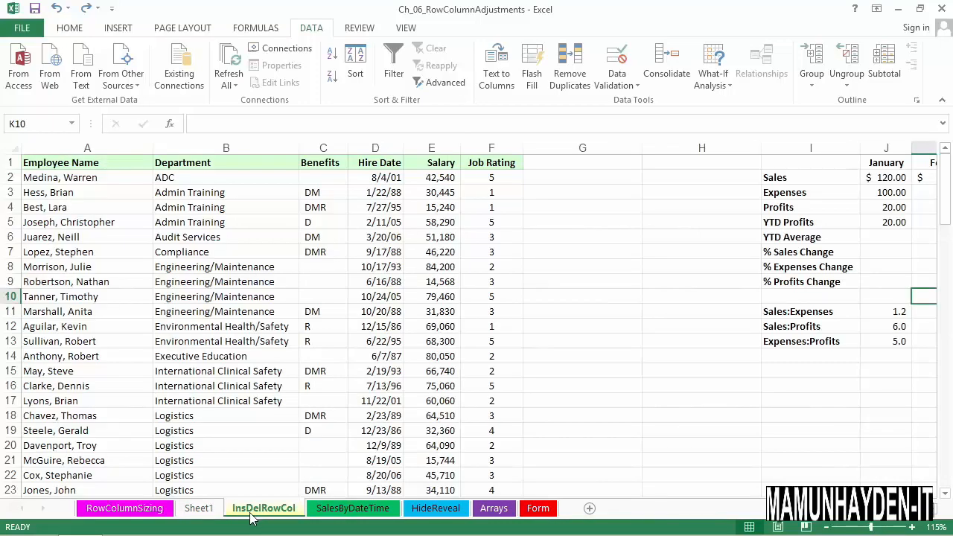
click(590, 509)
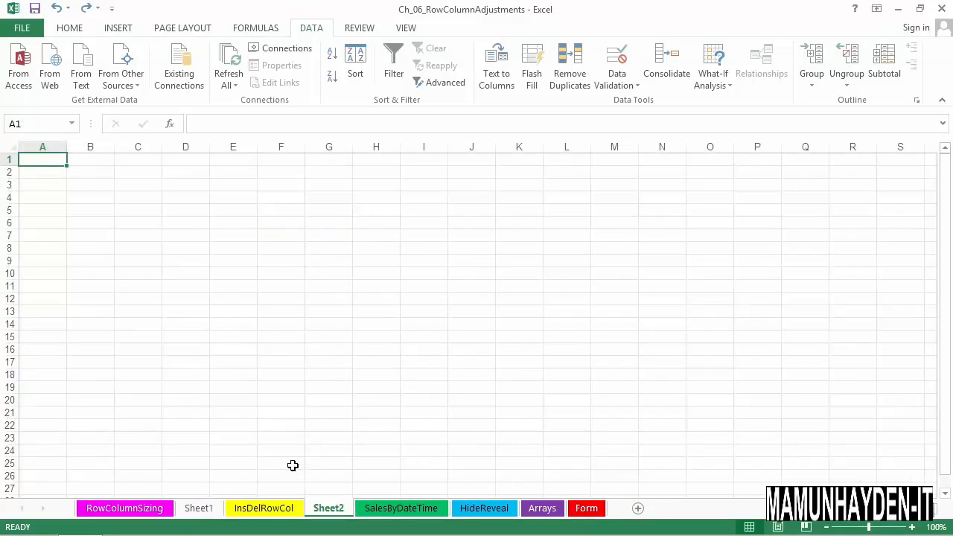
Insert another blank sheet before InsDelRowCol, choosing the Worksheet type from the general templates
click(270, 510)
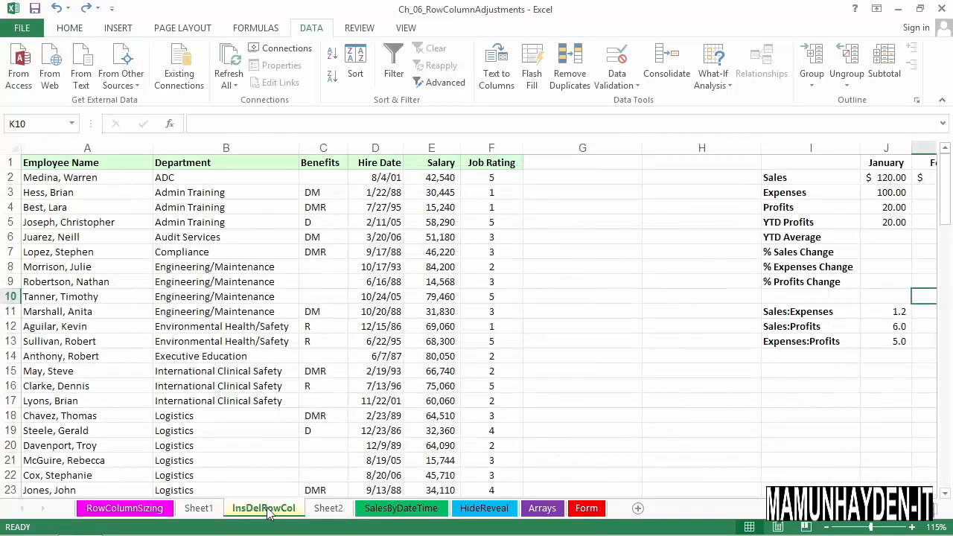
right_click(269, 514)
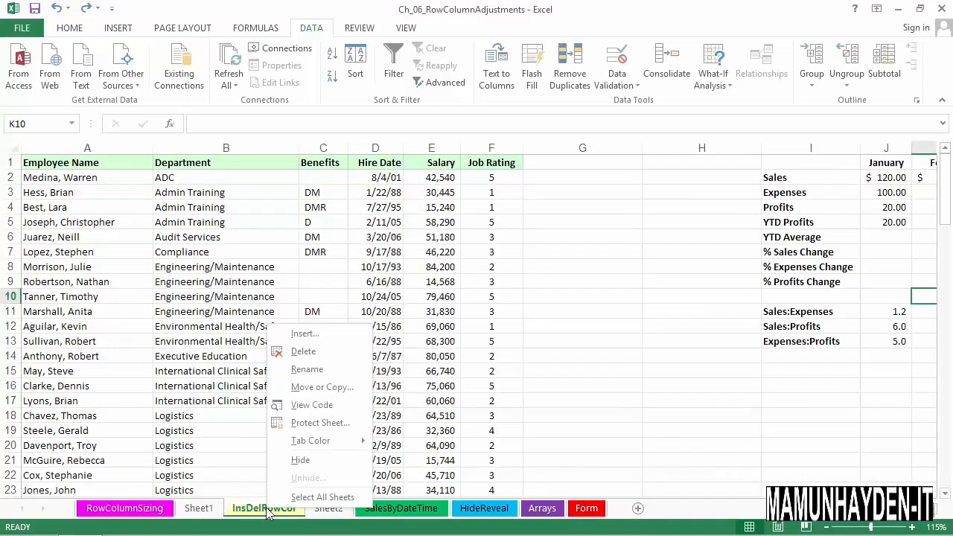
click(303, 334)
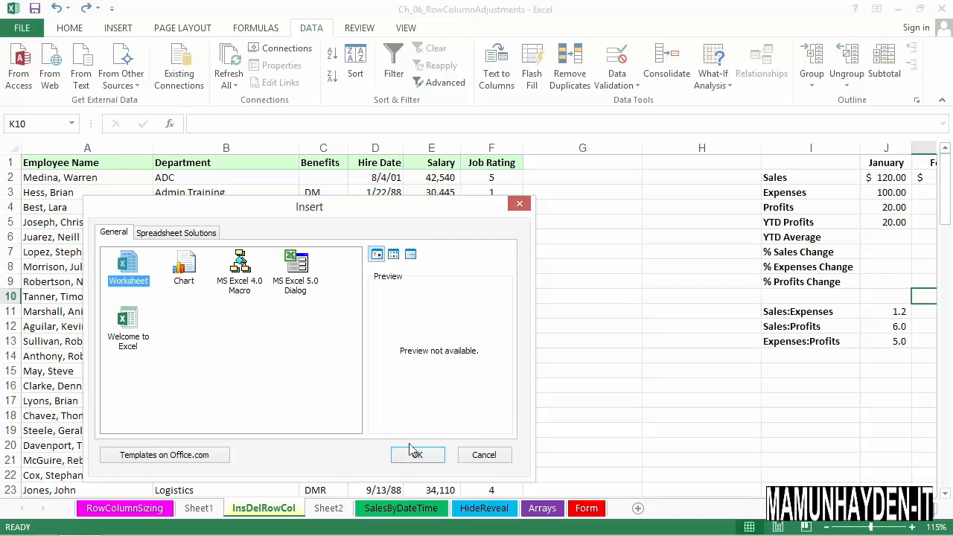
click(417, 457)
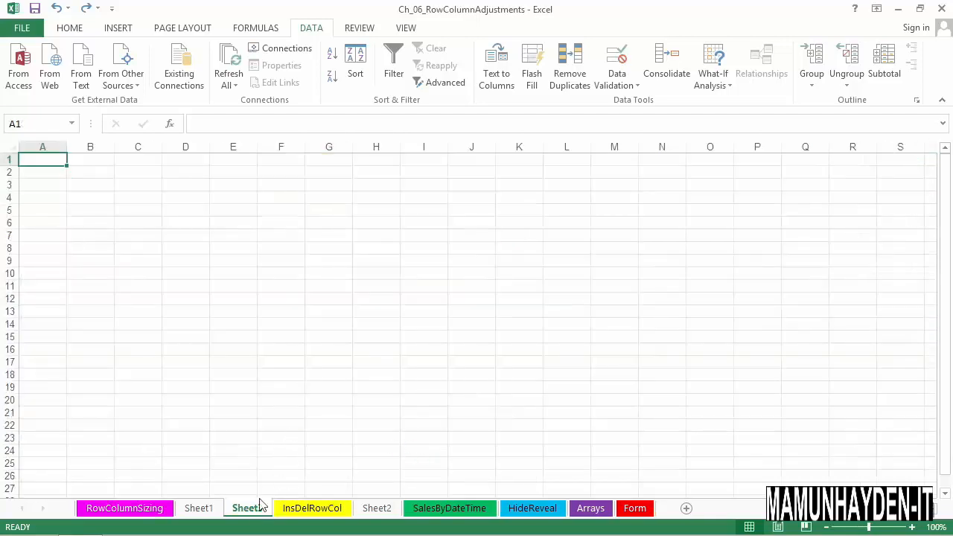
click(296, 389)
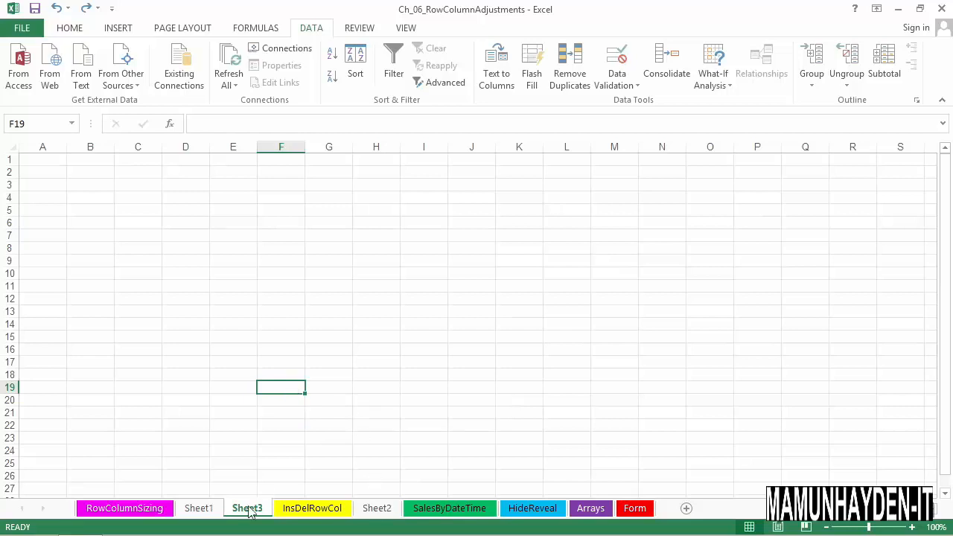
Start deleting the InsDelRowCol sheet and cancel the deletion
right_click(324, 512)
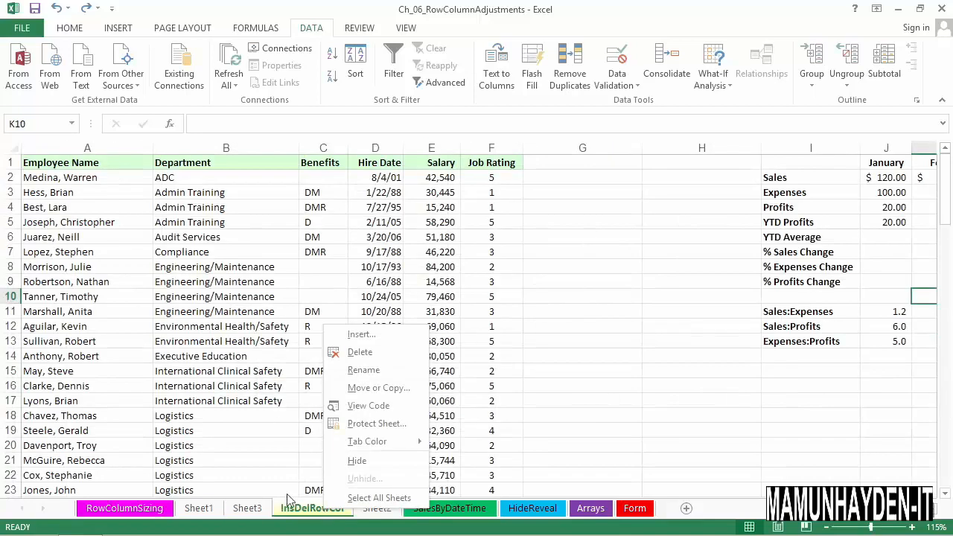
click(358, 353)
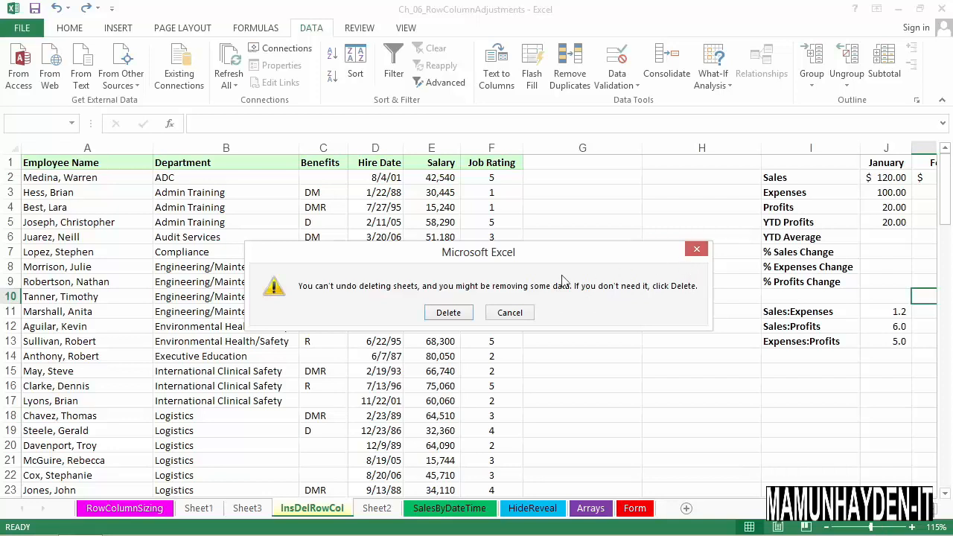
click(510, 313)
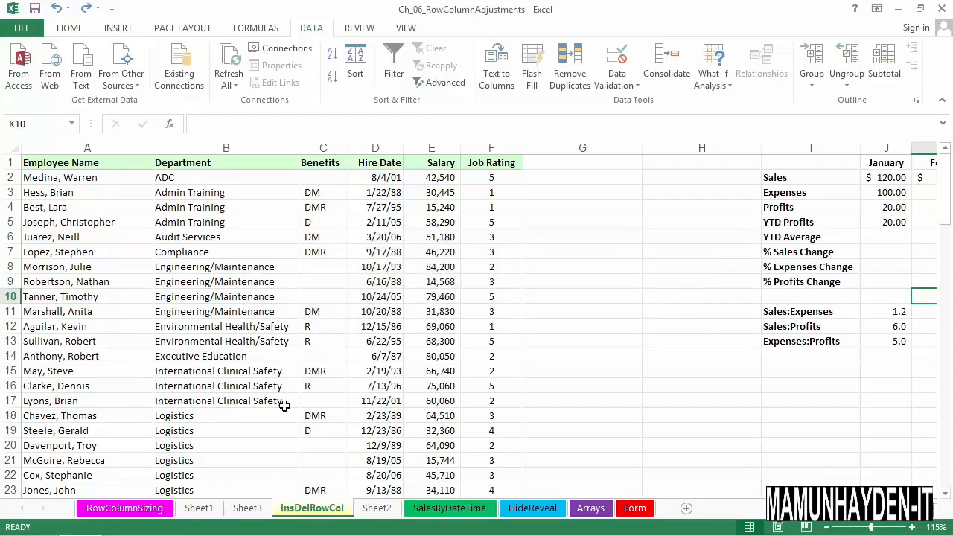
Delete Sheet1, Sheet2 and Sheet3 together as a group, and return to the InsDelRowCol sheet
click(376, 509)
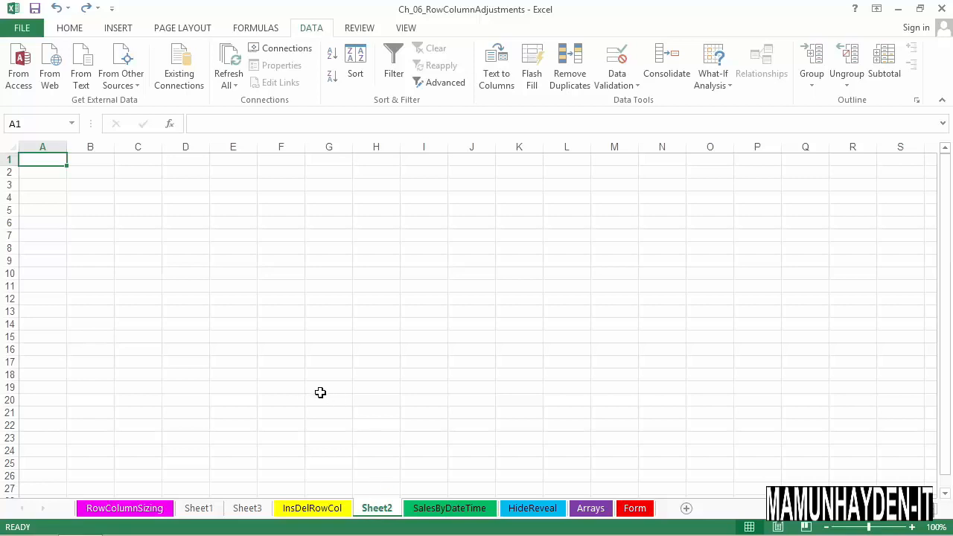
ctrl+click(247, 508)
ctrl+click(204, 509)
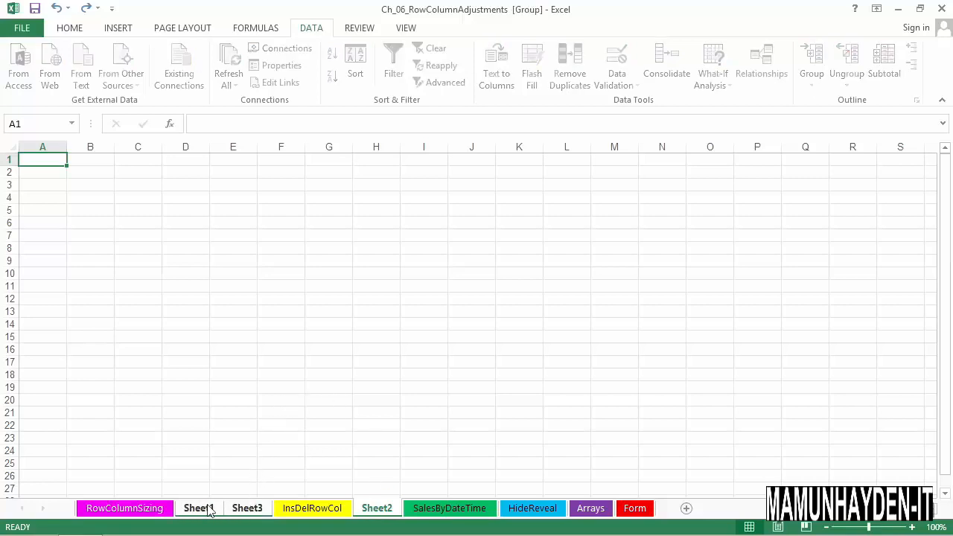
right_click(380, 509)
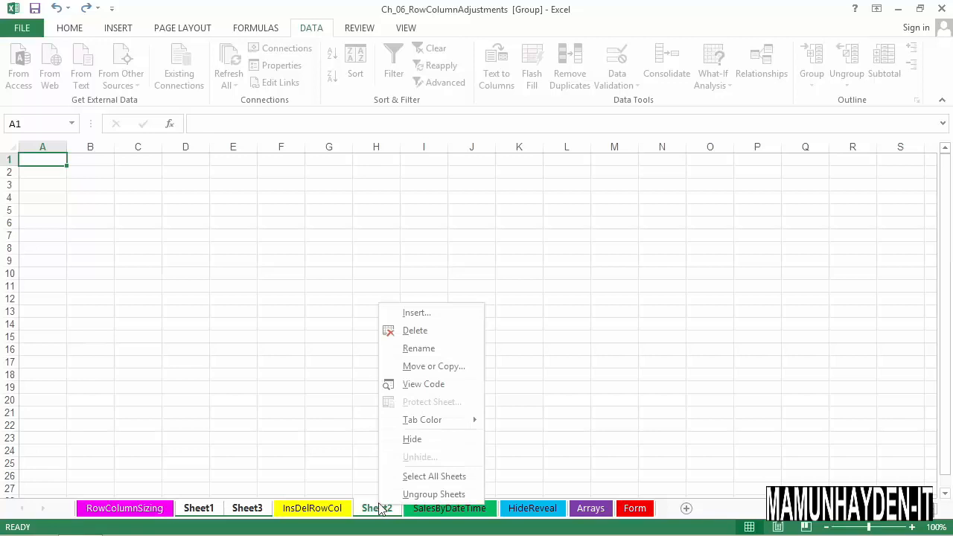
click(414, 332)
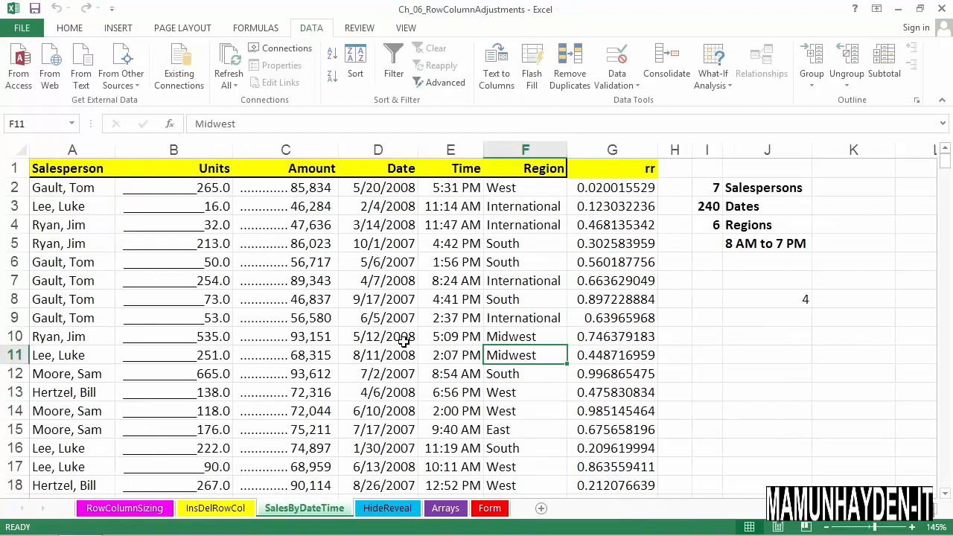
click(226, 512)
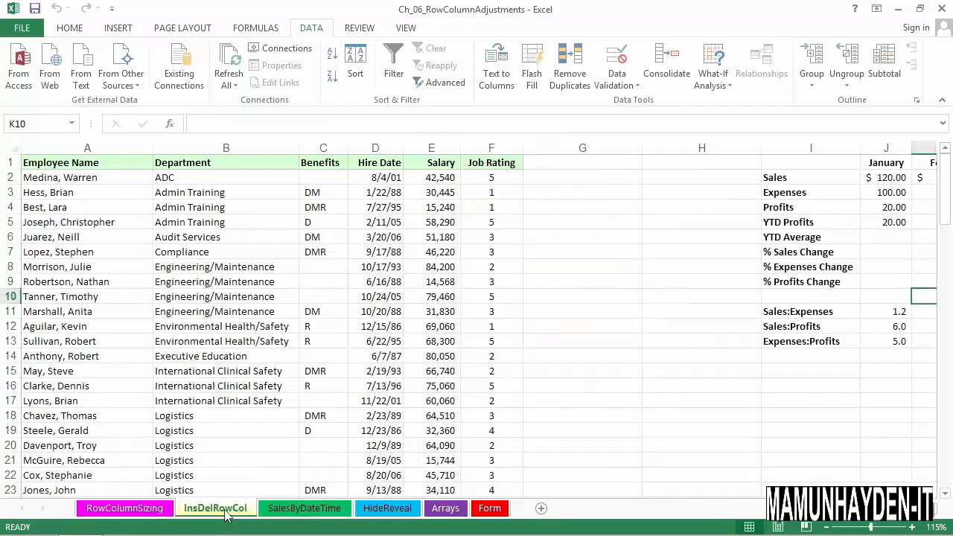